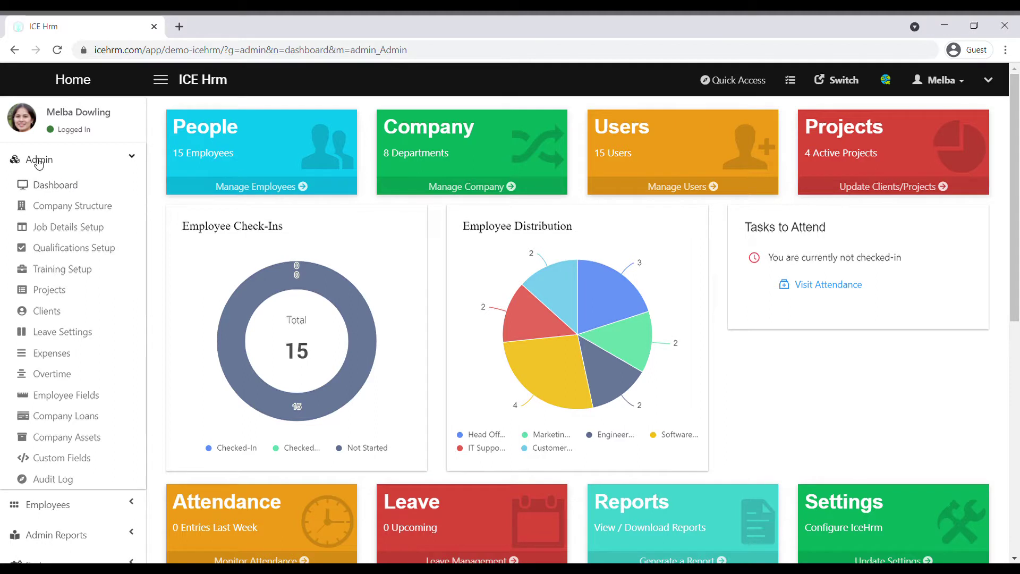
Go to Leave Settings and list the leave groups via Edit Leave Groups.
left_click(69, 339)
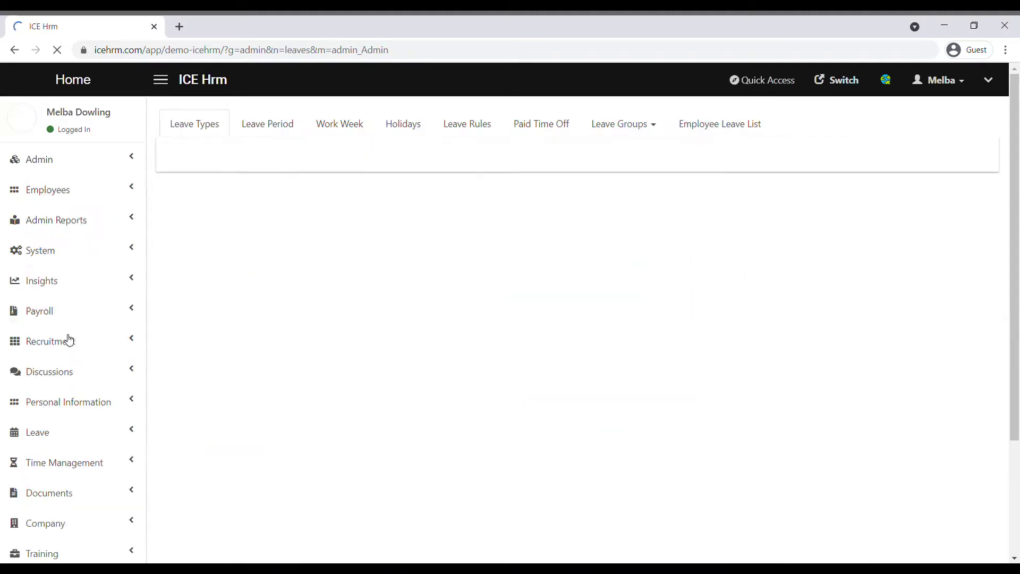
left_click(633, 126)
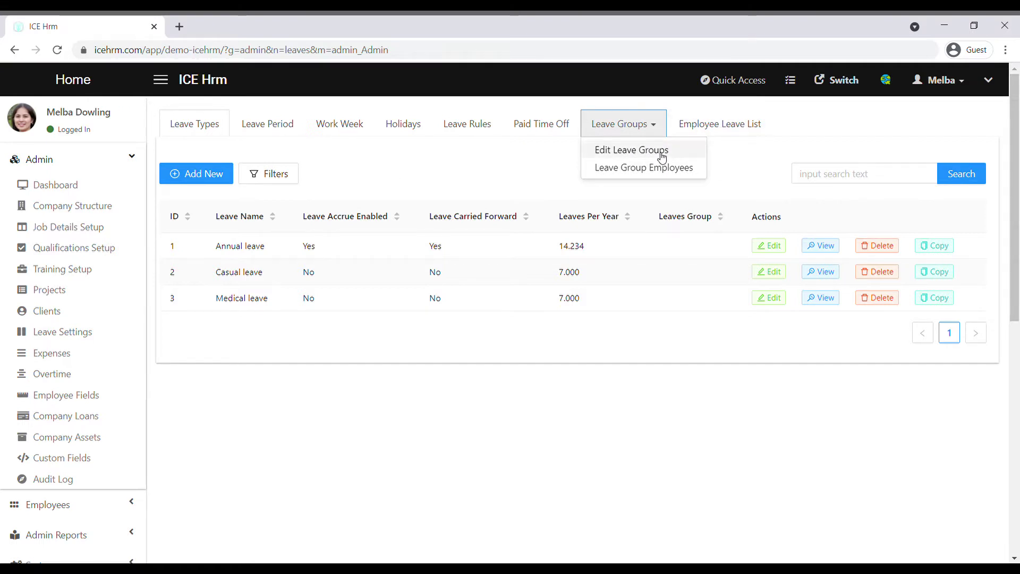
left_click(662, 157)
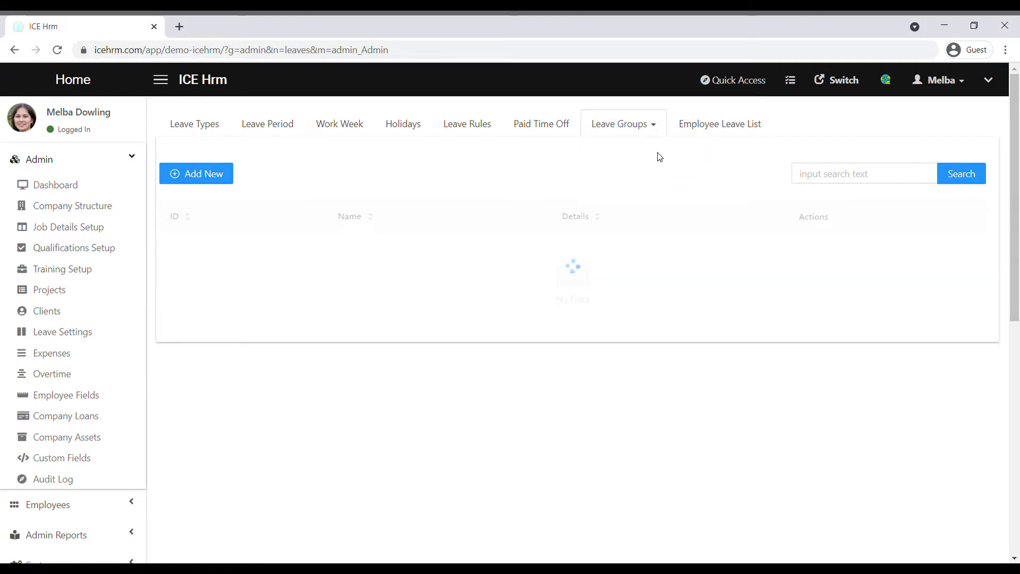
Add and save a leave group named Female.
left_click(207, 187)
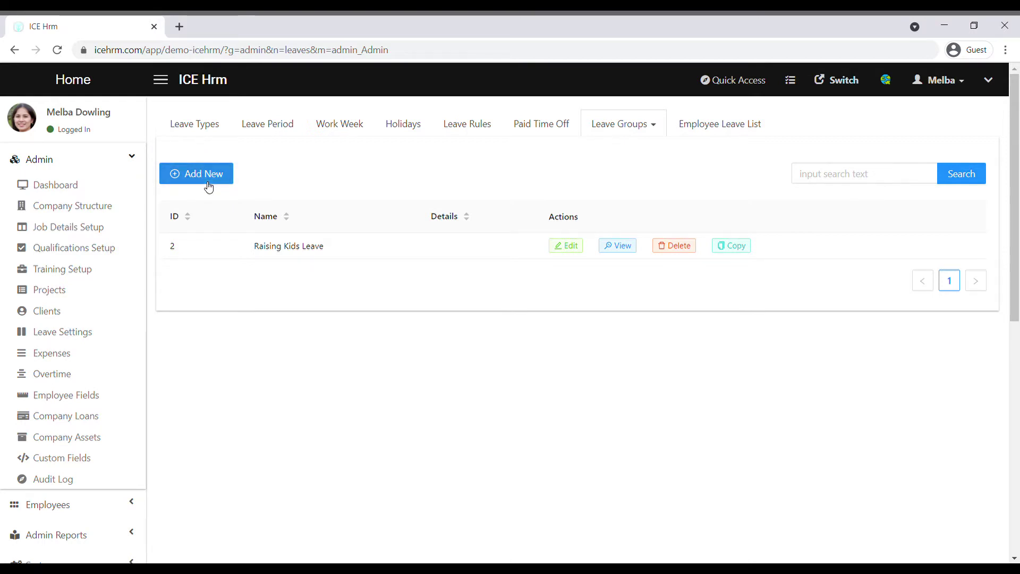
left_click(417, 196)
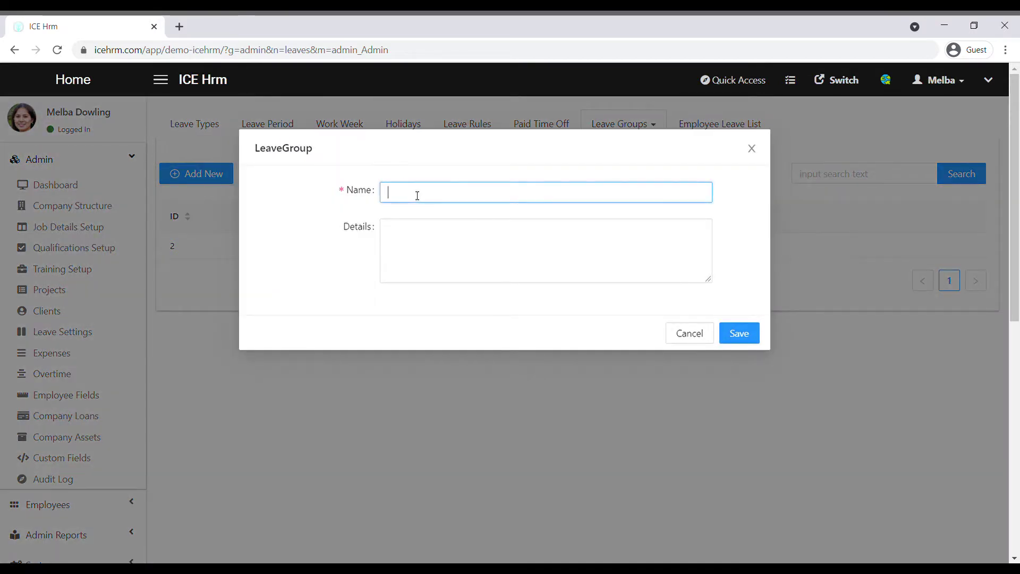
type("Female")
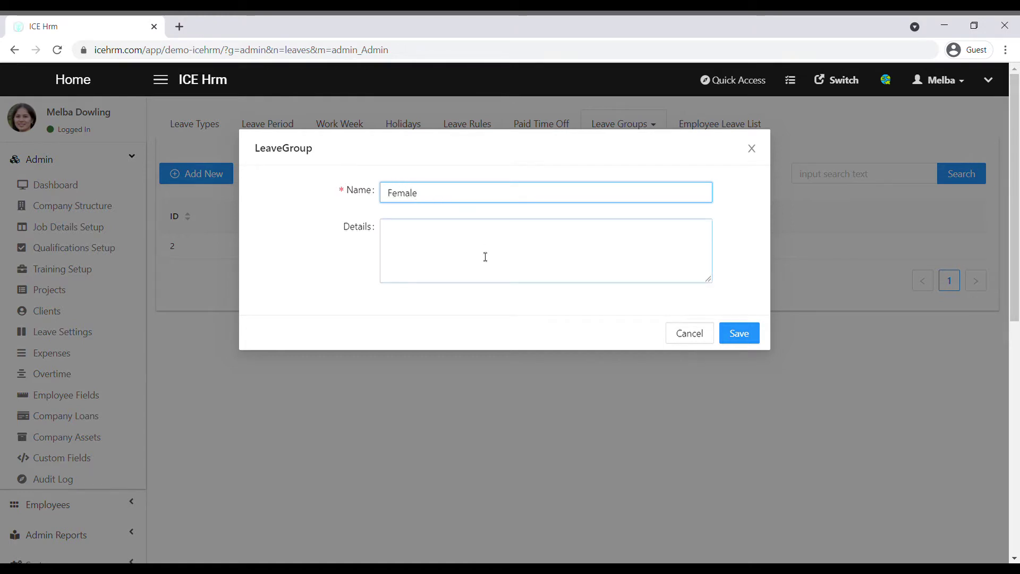
left_click(740, 334)
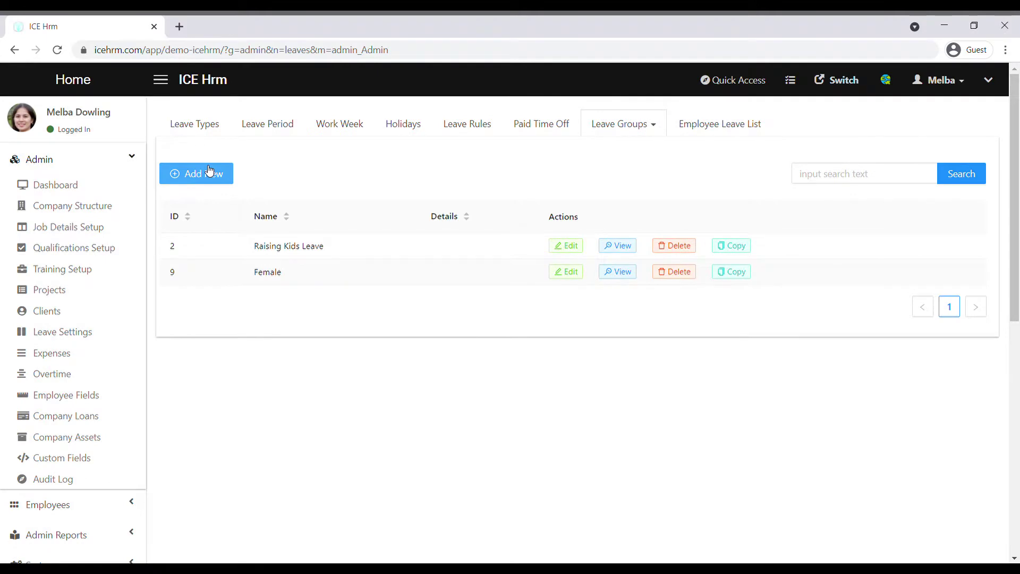
Add and save a leave group named Male.
left_click(210, 171)
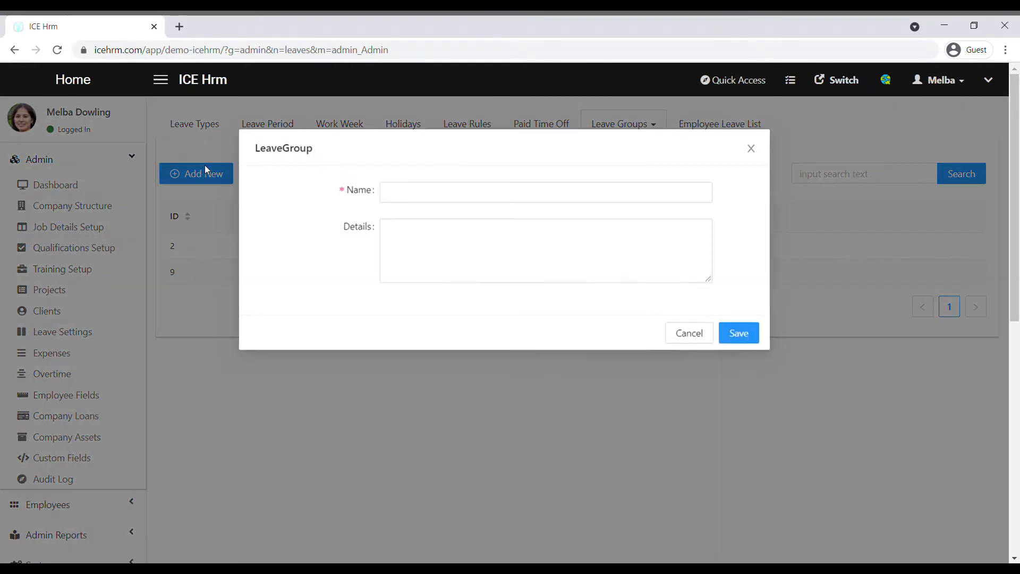
left_click(496, 193)
type("M")
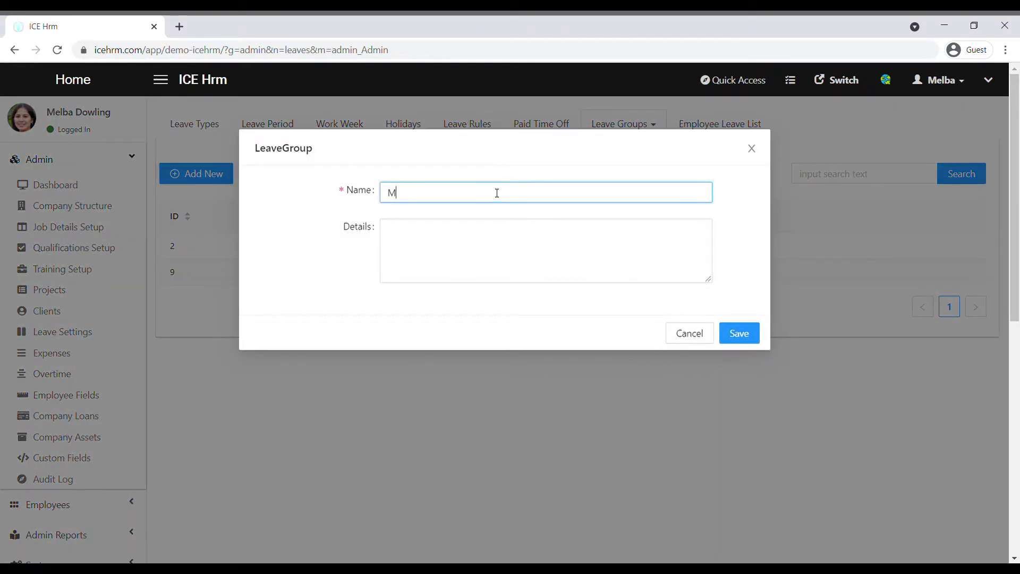
type("ale")
left_click(544, 244)
left_click(739, 339)
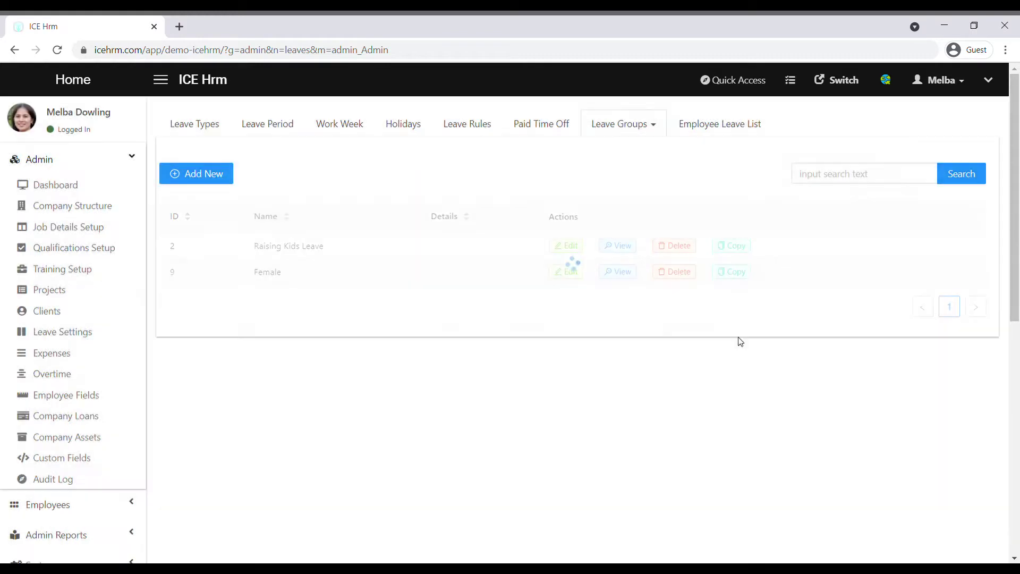
Show the Leave Group Employees list from the Leave Groups menu.
left_click(621, 128)
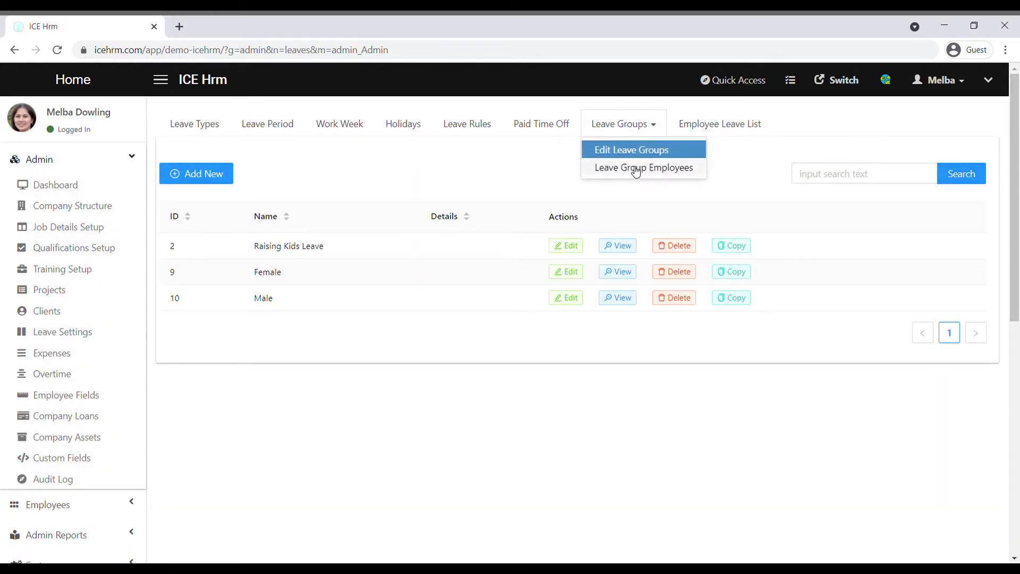
left_click(668, 169)
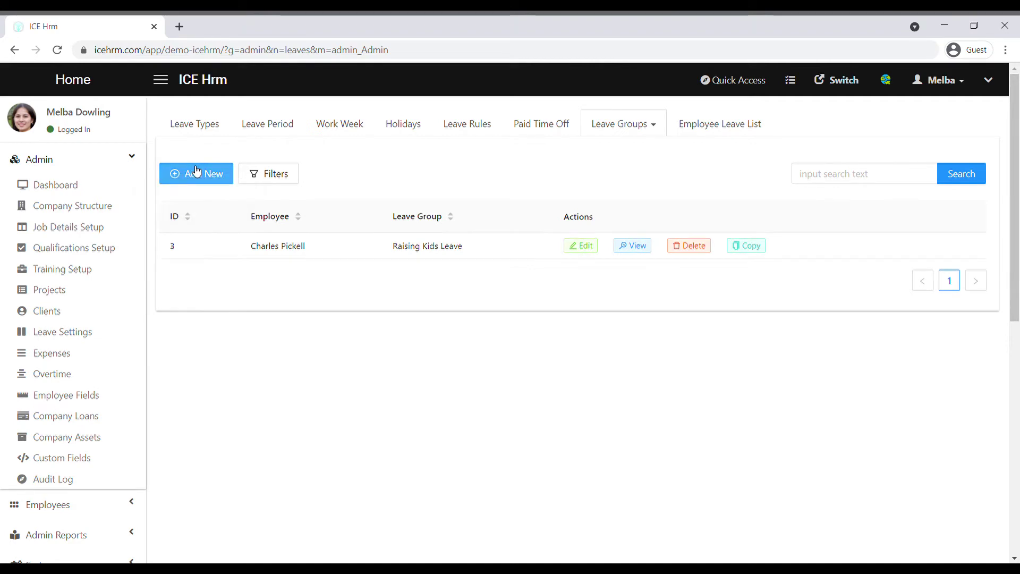
left_click(197, 171)
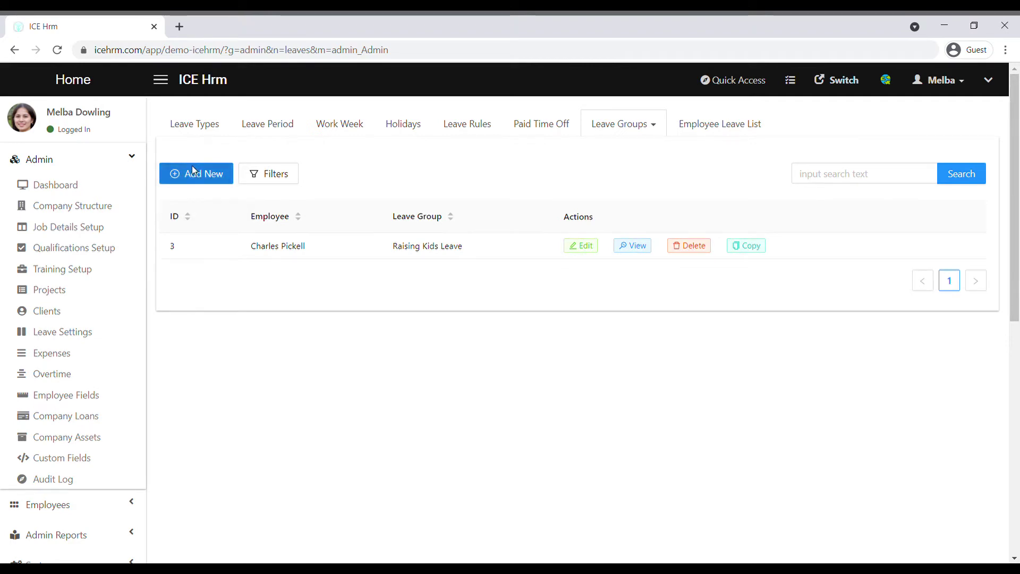
left_click(438, 193)
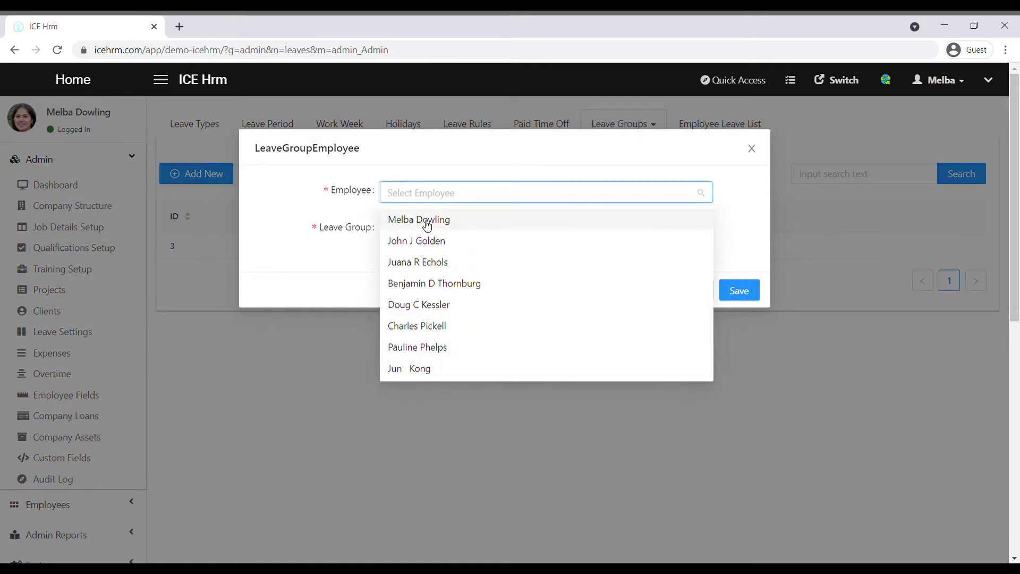
left_click(428, 221)
left_click(428, 227)
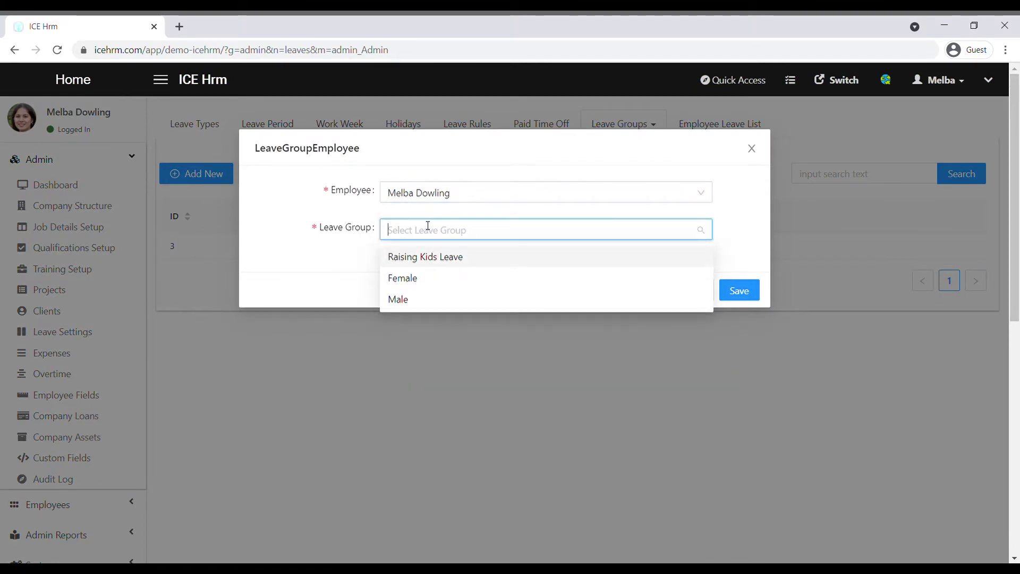
left_click(408, 279)
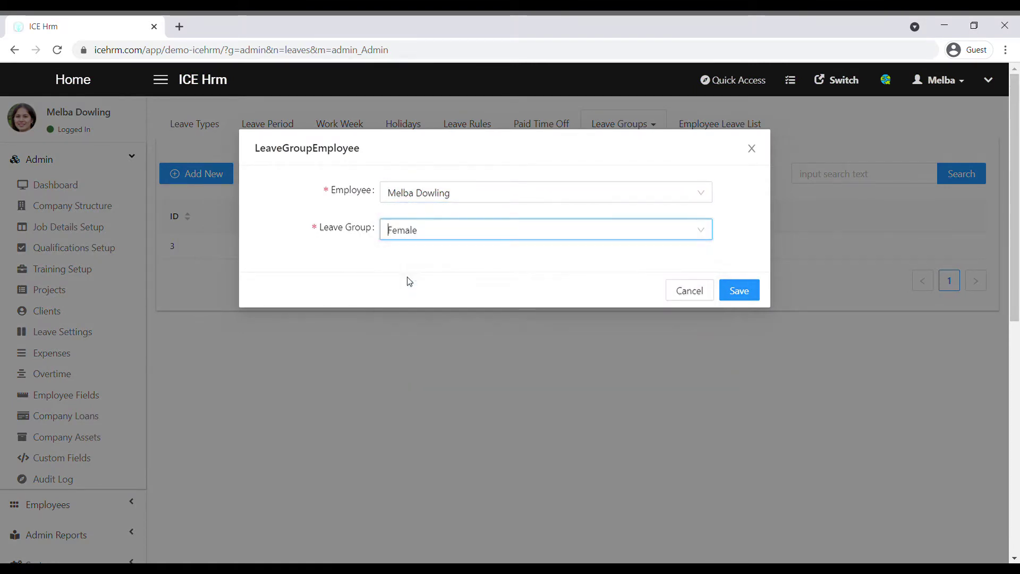
left_click(741, 287)
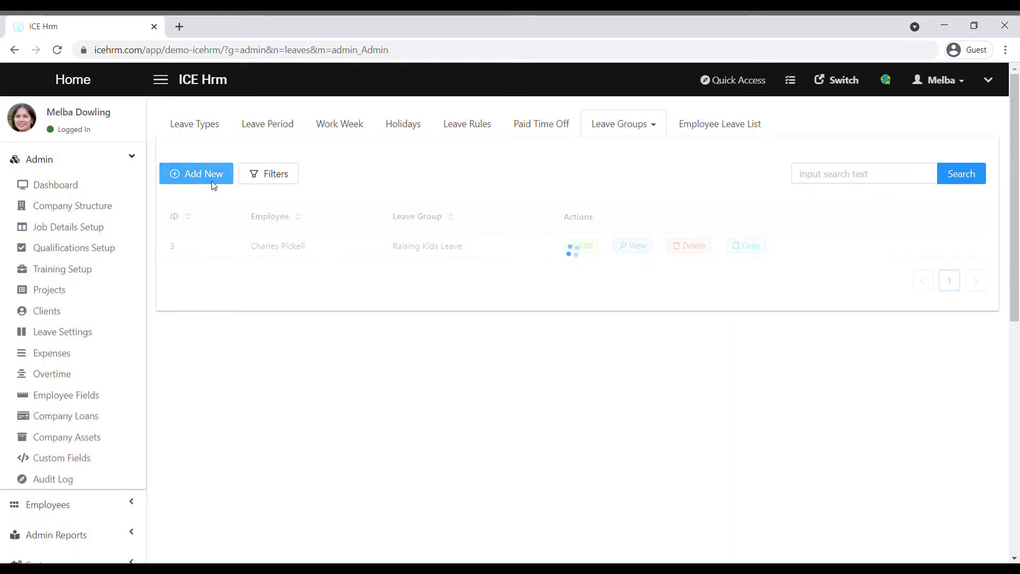
left_click(211, 181)
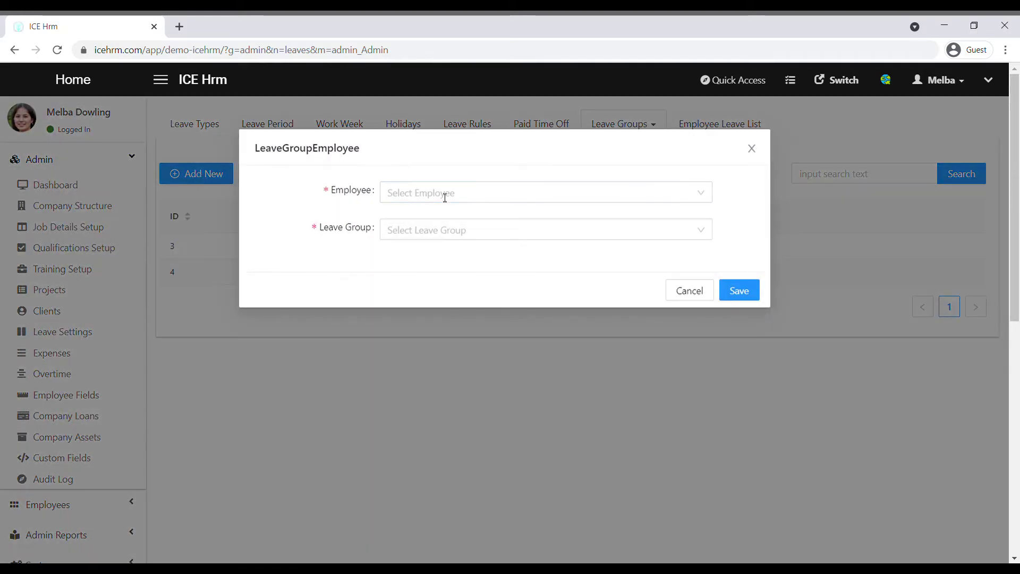
left_click(445, 196)
left_click(430, 241)
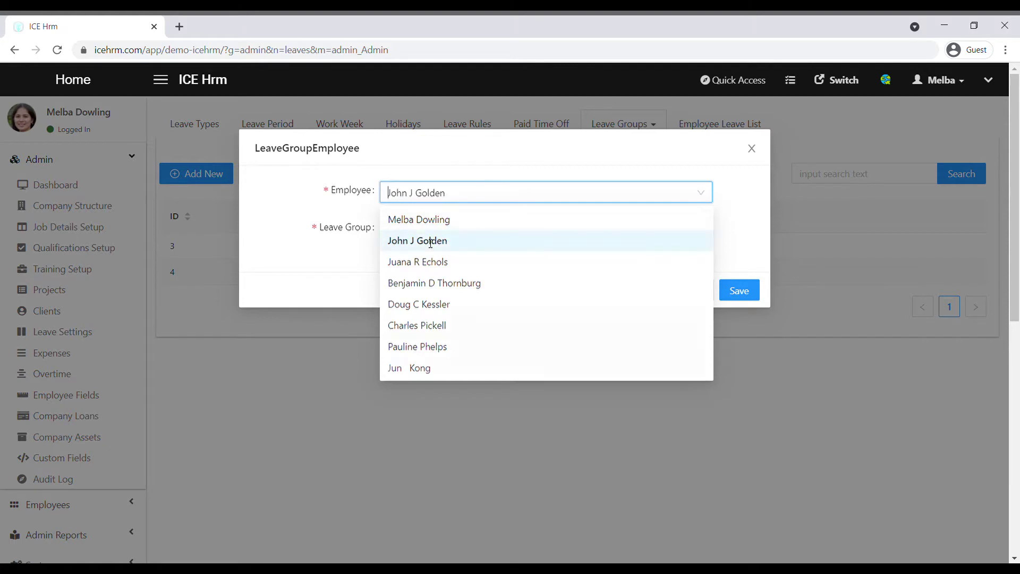
left_click(430, 235)
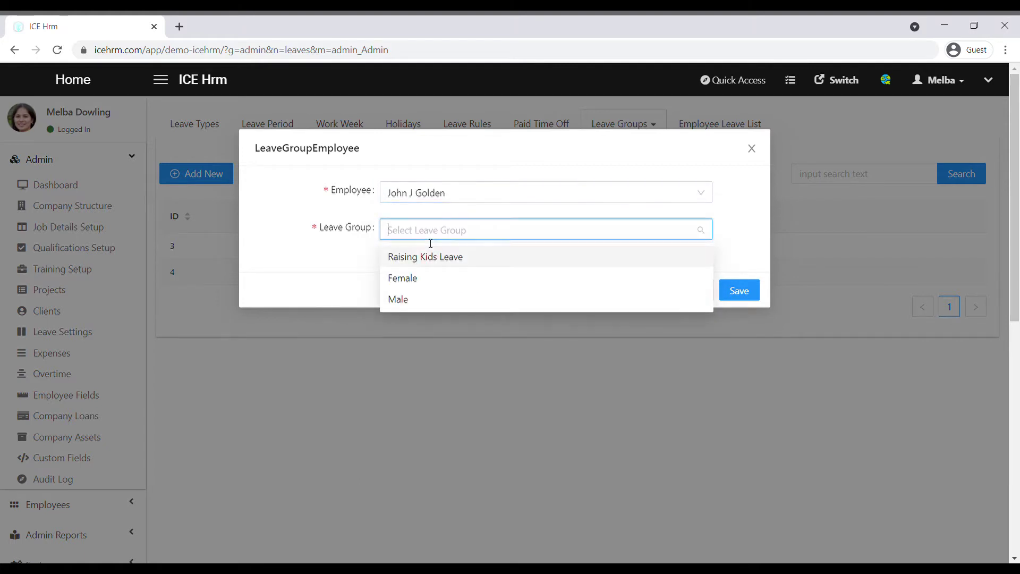
left_click(425, 303)
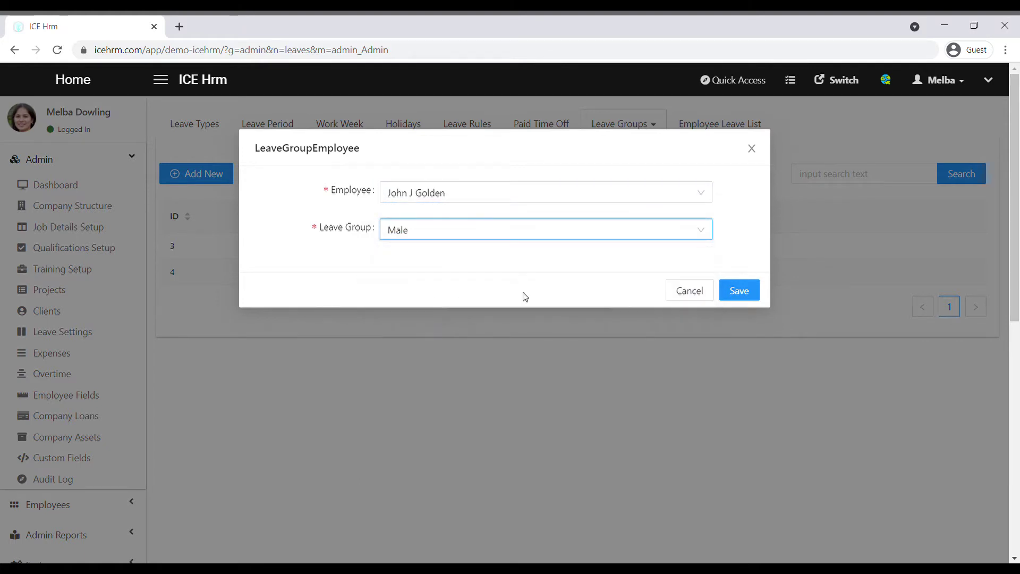
left_click(742, 292)
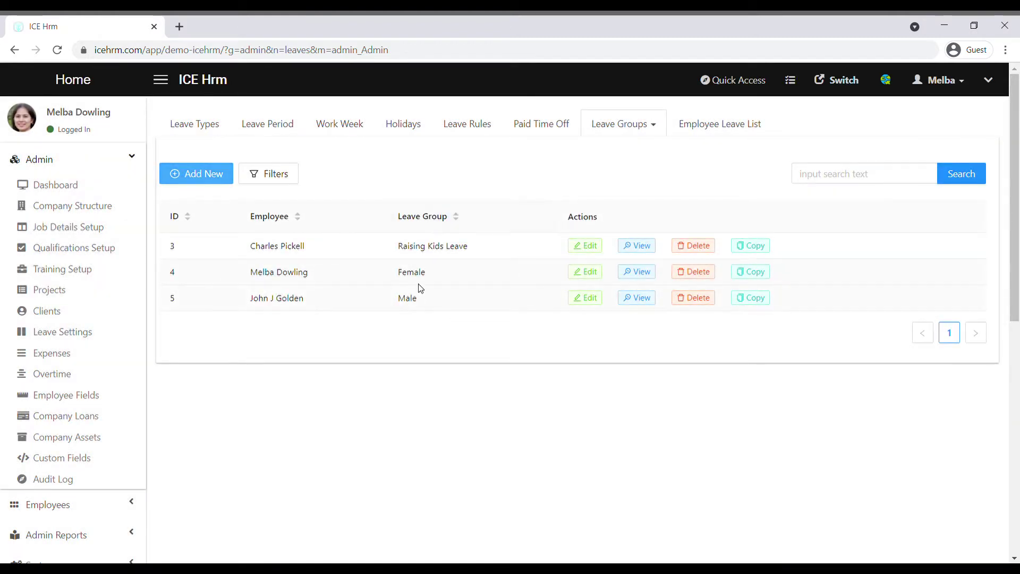
Start a new leave type named Maternity Leaves with 85 leaves per period.
left_click(205, 125)
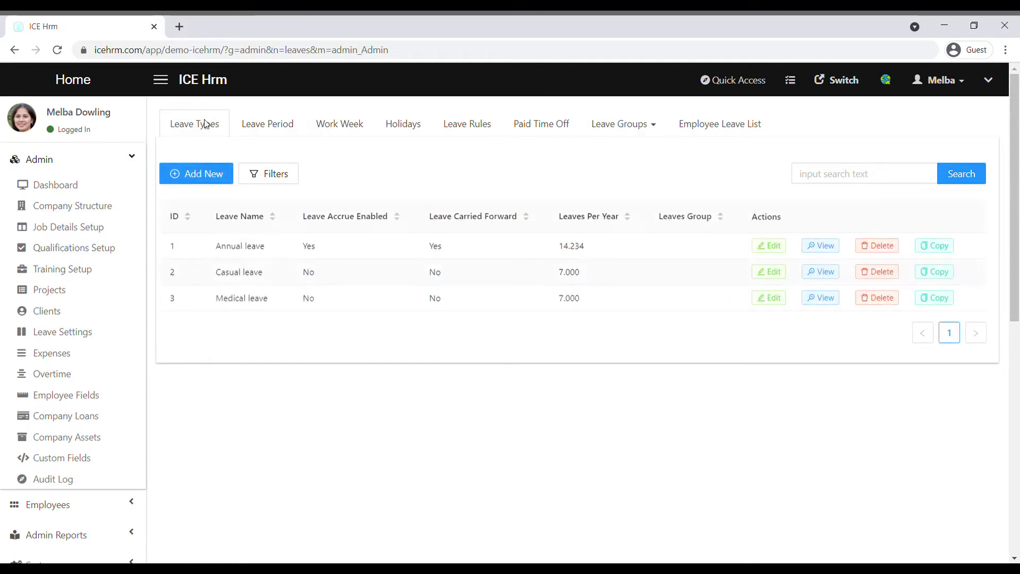
left_click(206, 177)
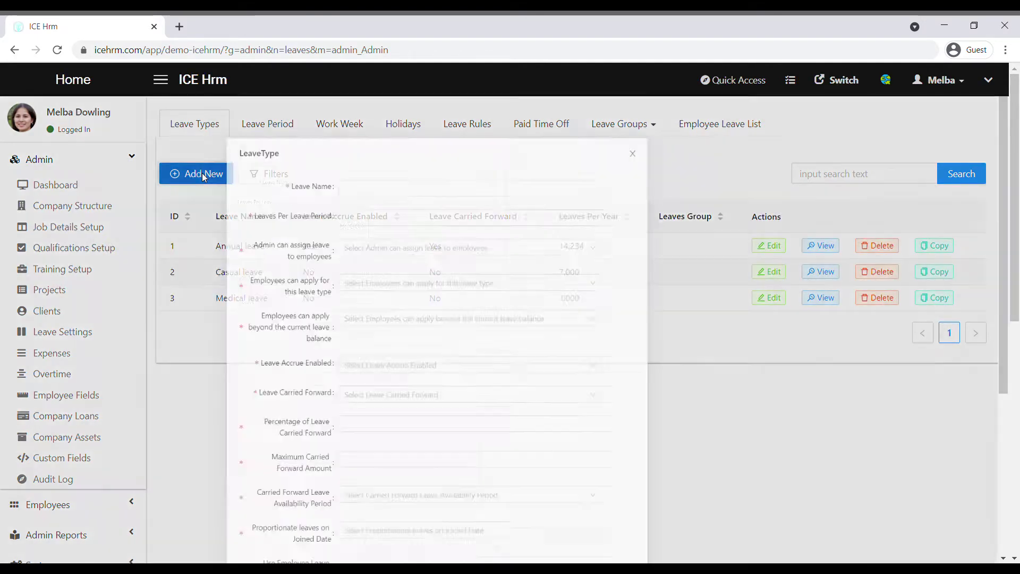
left_click(400, 191)
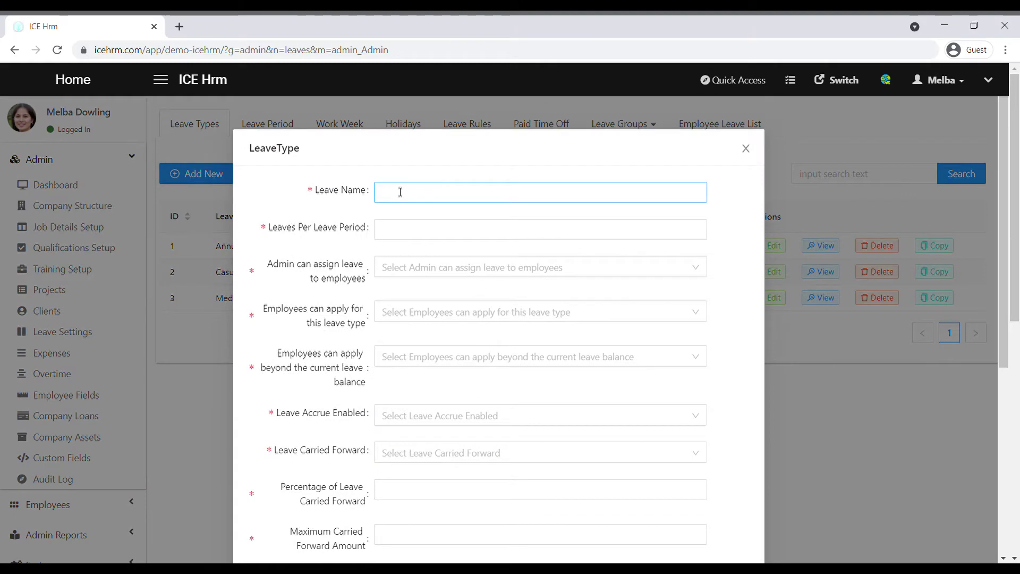
type("Ma")
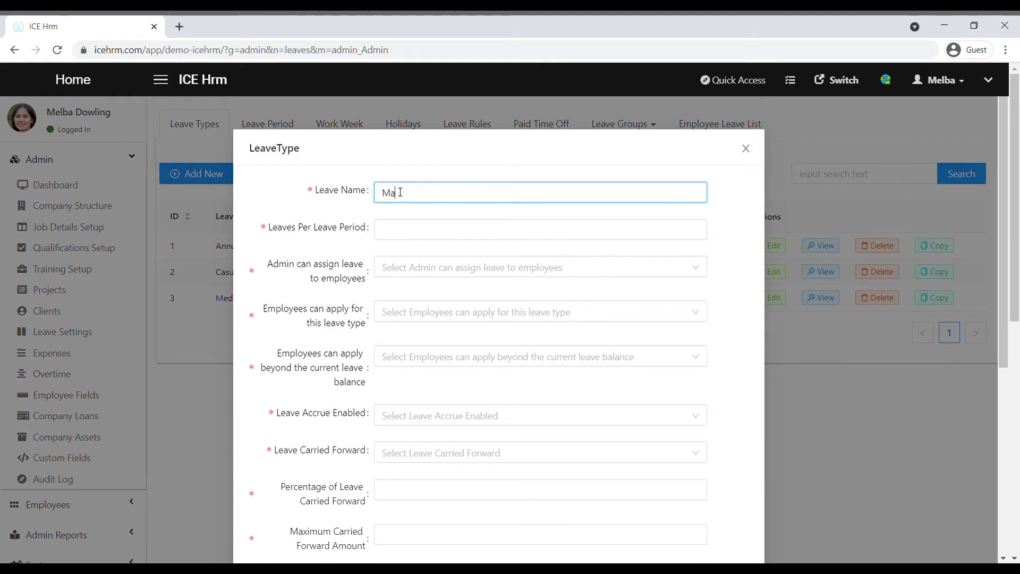
type("ternity ")
type("Leaves")
left_click(414, 234)
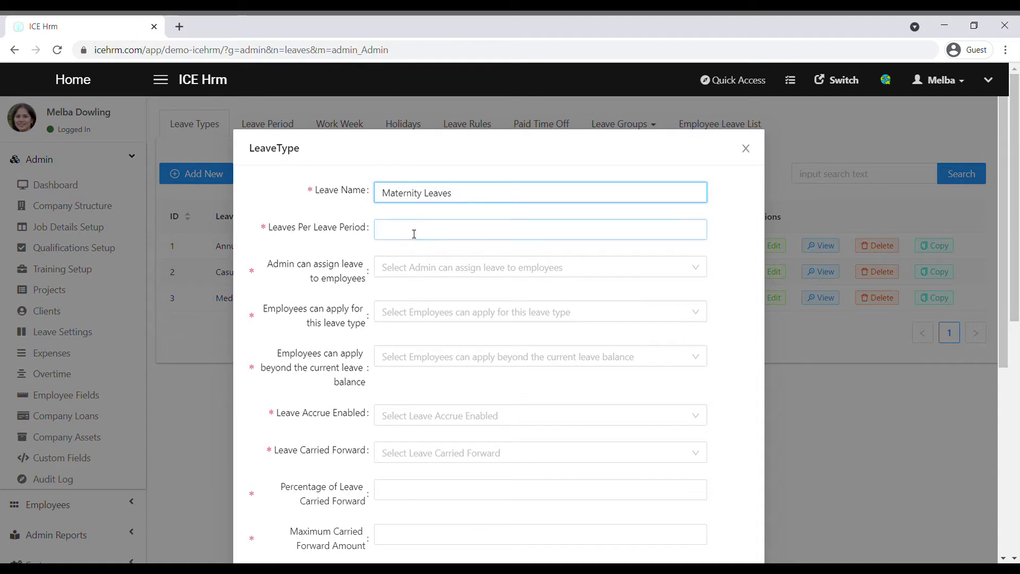
left_click(414, 234)
type("8")
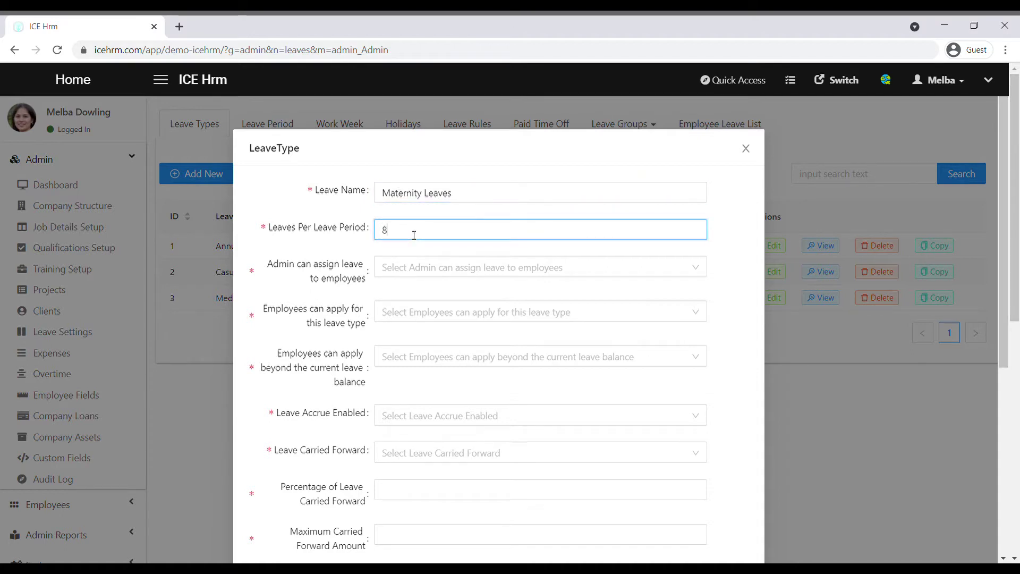
type("5")
Set Admin assign Yes, notification emails Yes, leave group Female, and save.
left_click(443, 267)
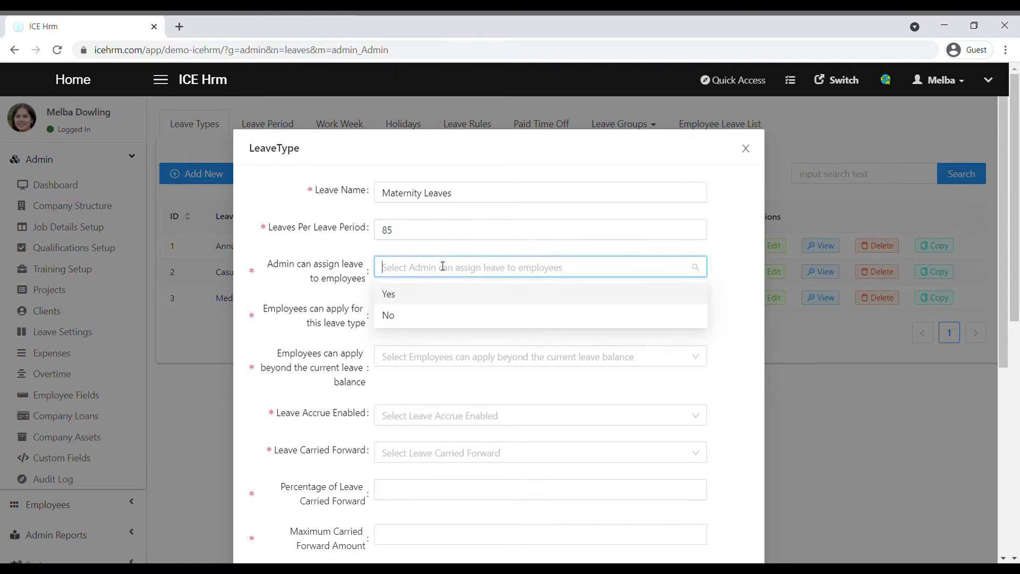
left_click(418, 294)
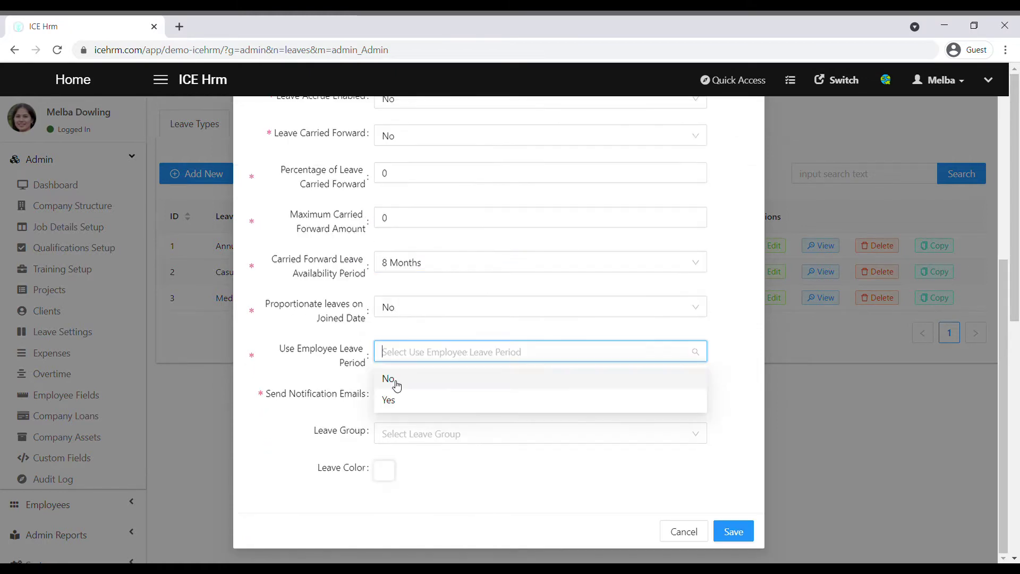
left_click(394, 382)
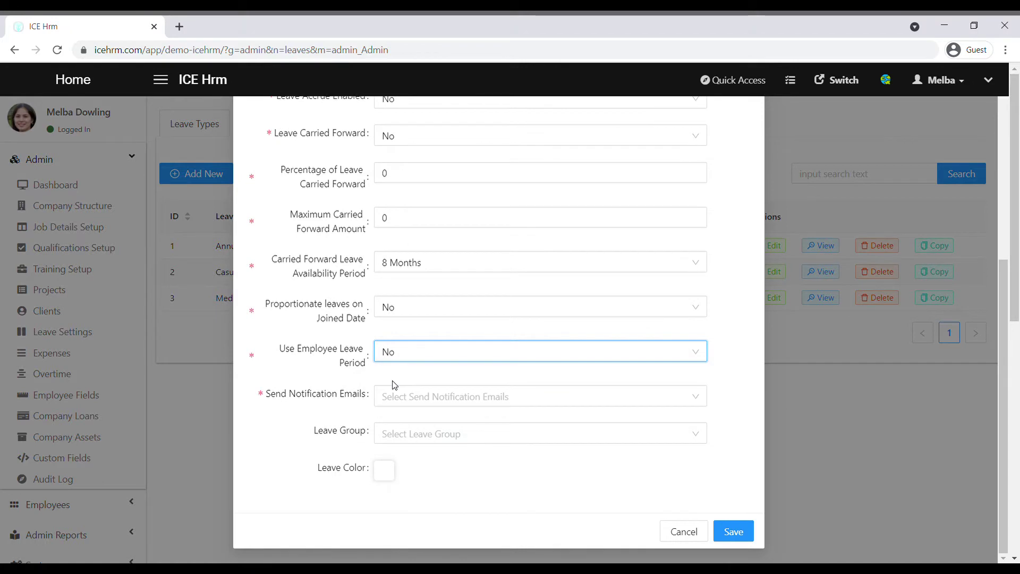
left_click(393, 397)
left_click(393, 426)
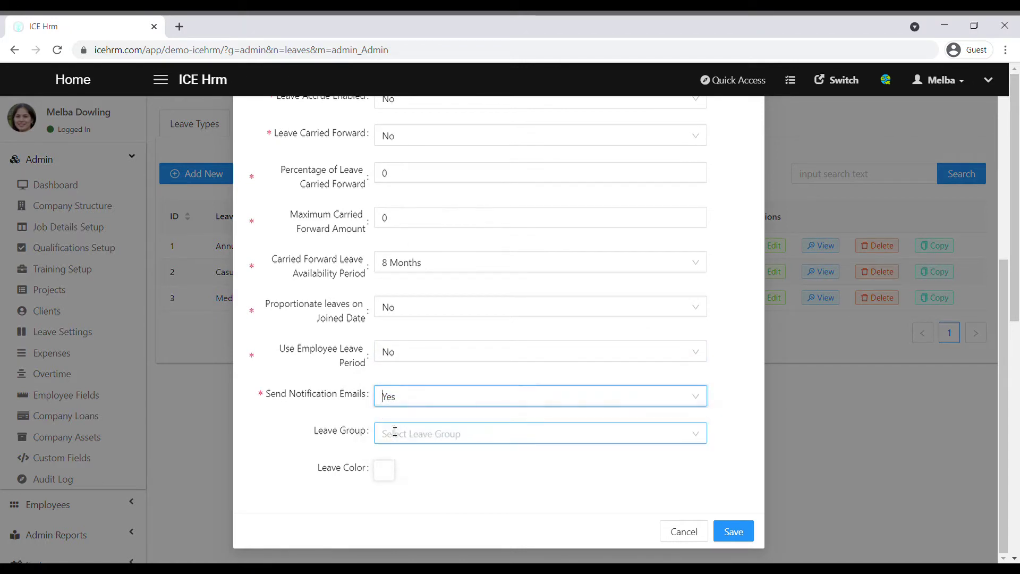
left_click(391, 442)
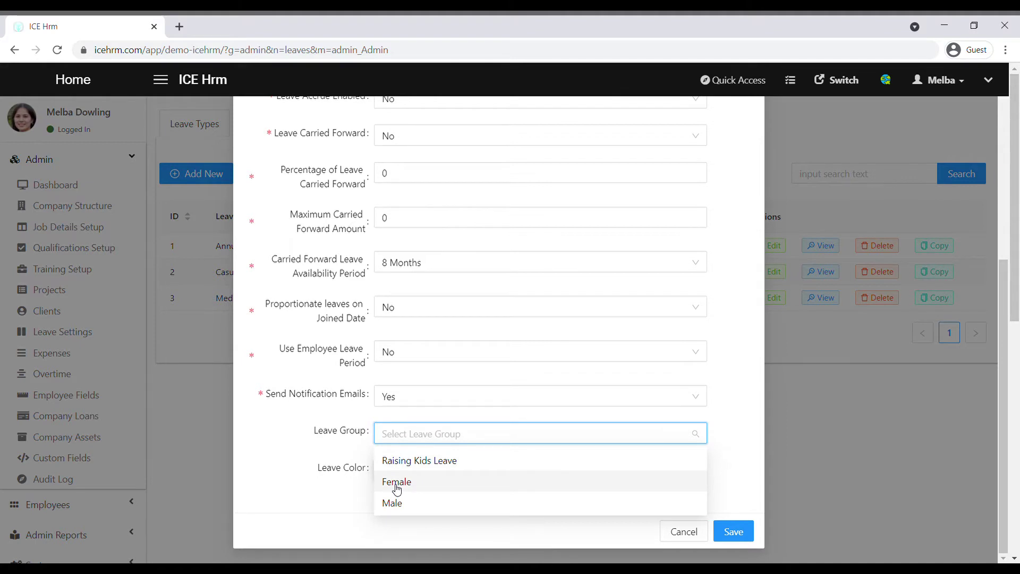
left_click(396, 484)
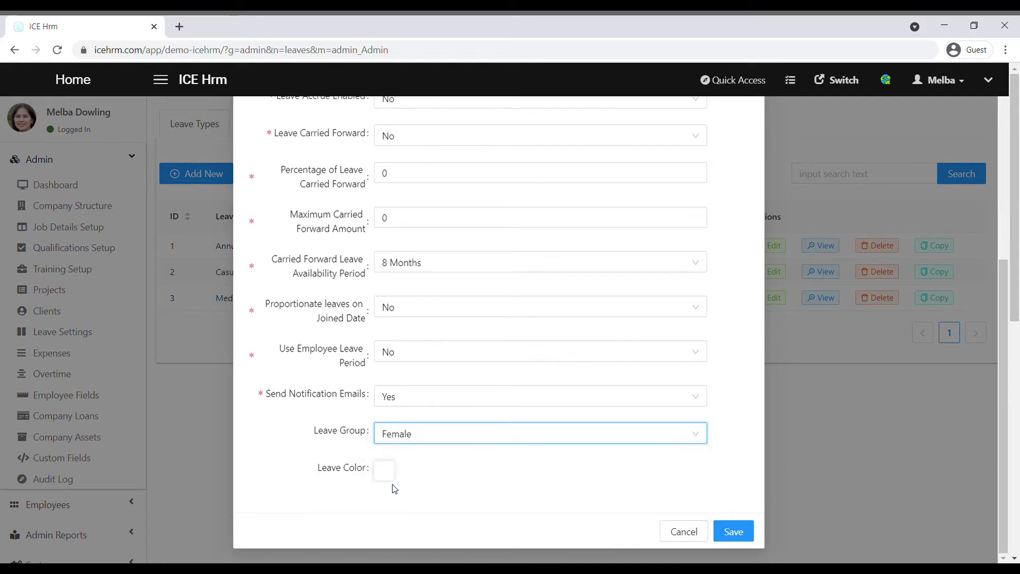
left_click(737, 532)
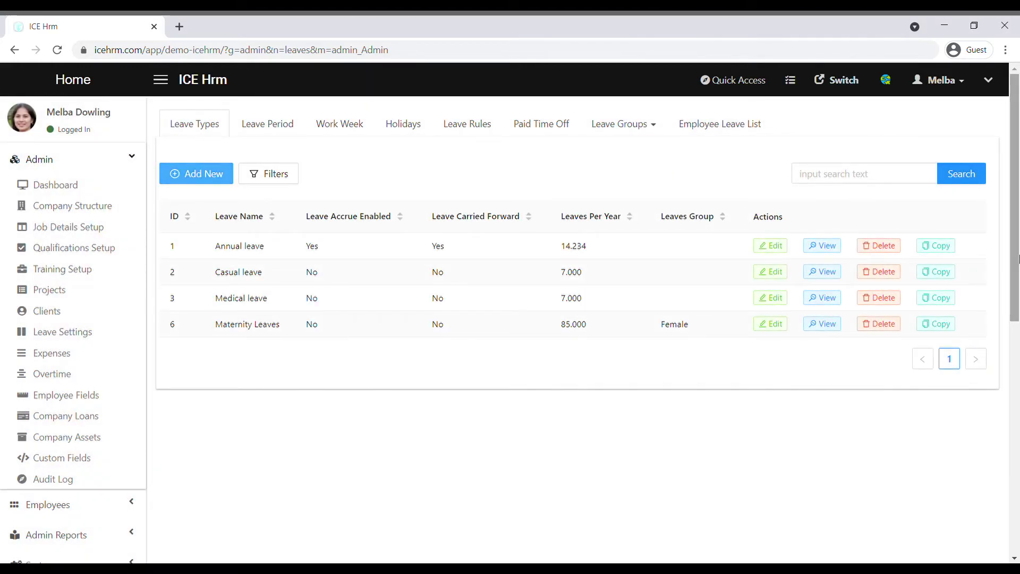
left_click_drag(1016, 258, 1013, 464)
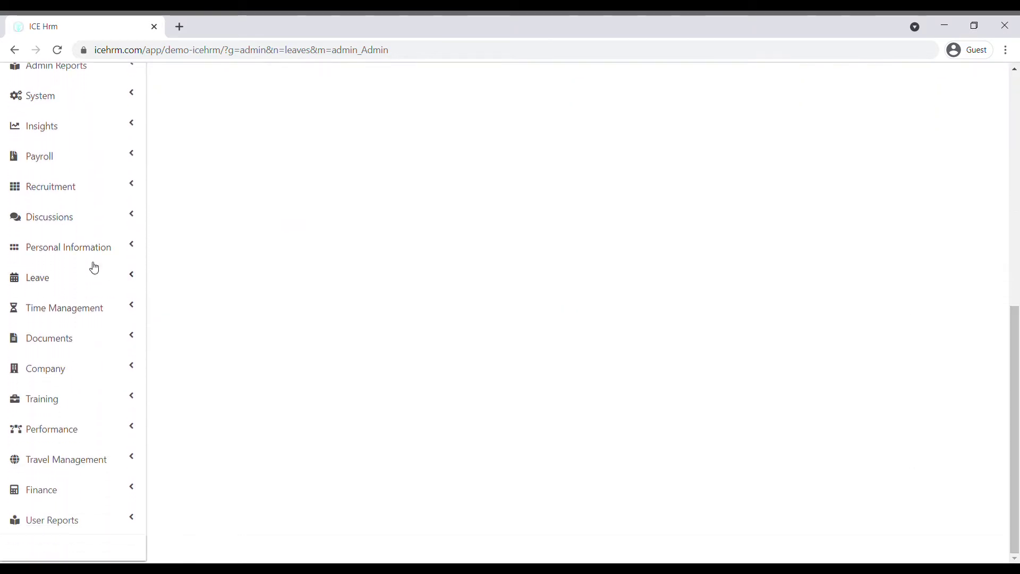
View your own Leave Entitlement under Leave > Leave Management.
left_click(46, 279)
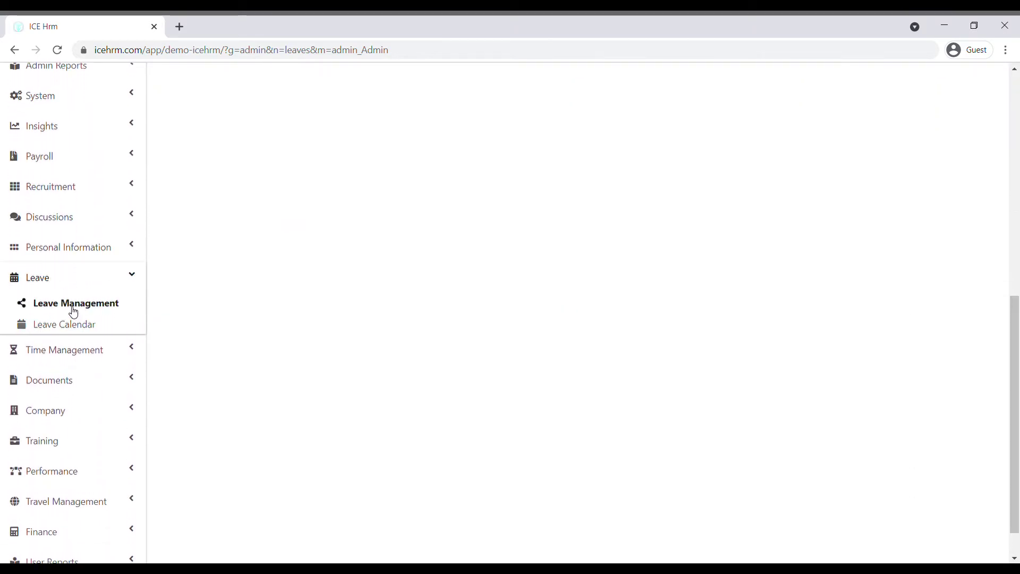
left_click(73, 308)
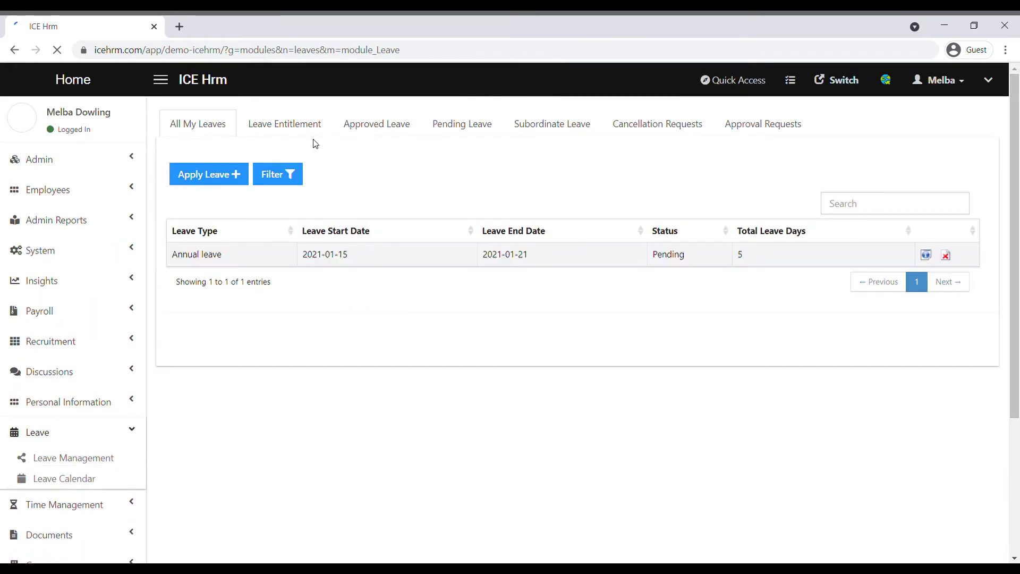
left_click(291, 125)
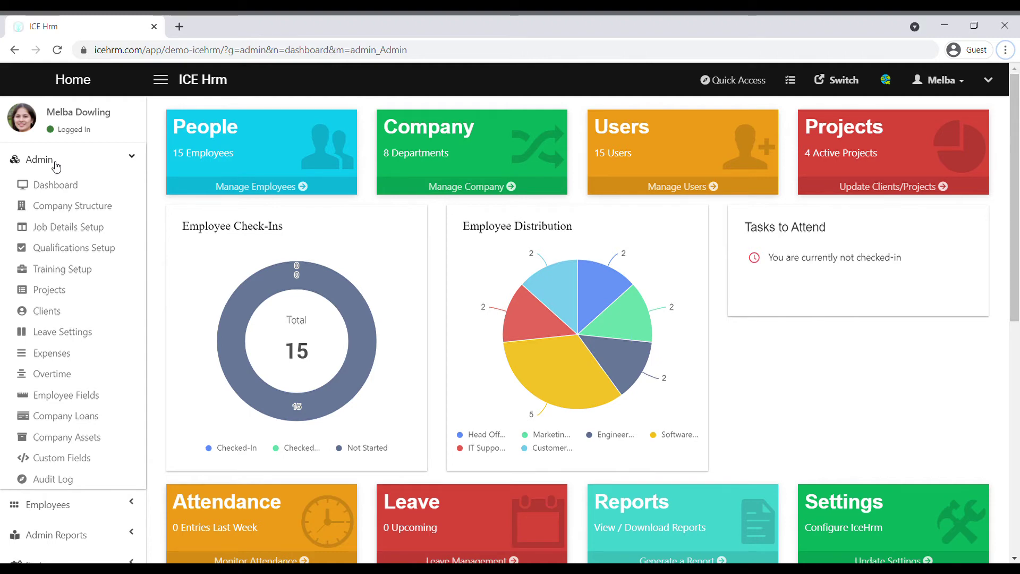
Start a new rule from the Leave Rules tab in Leave Settings.
left_click(59, 341)
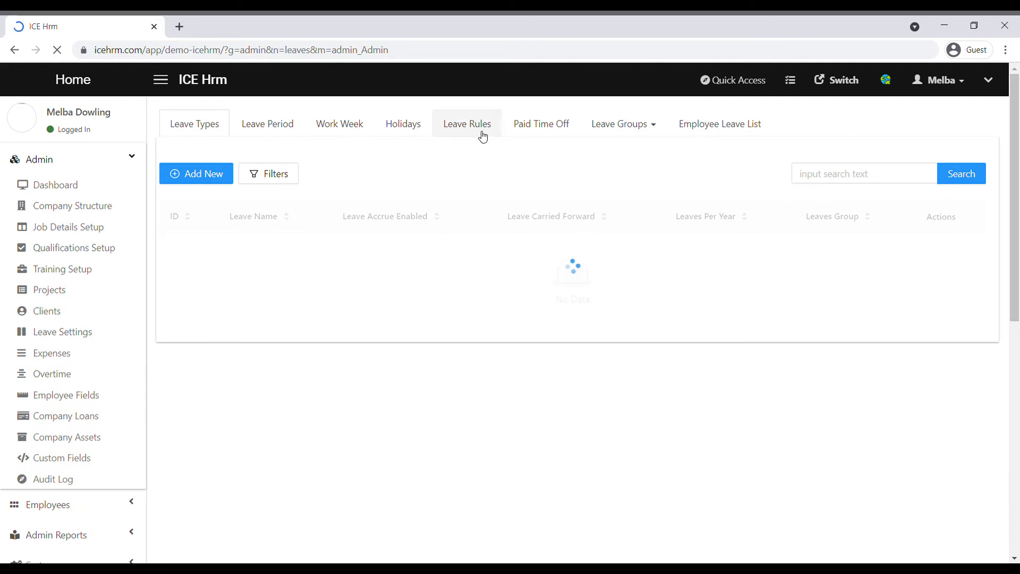
left_click(482, 130)
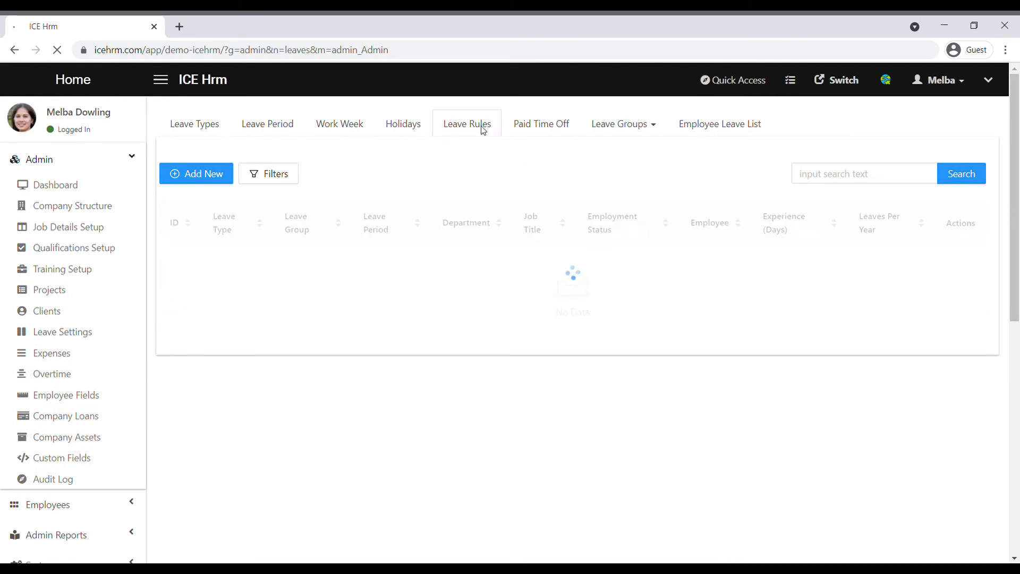
left_click(213, 177)
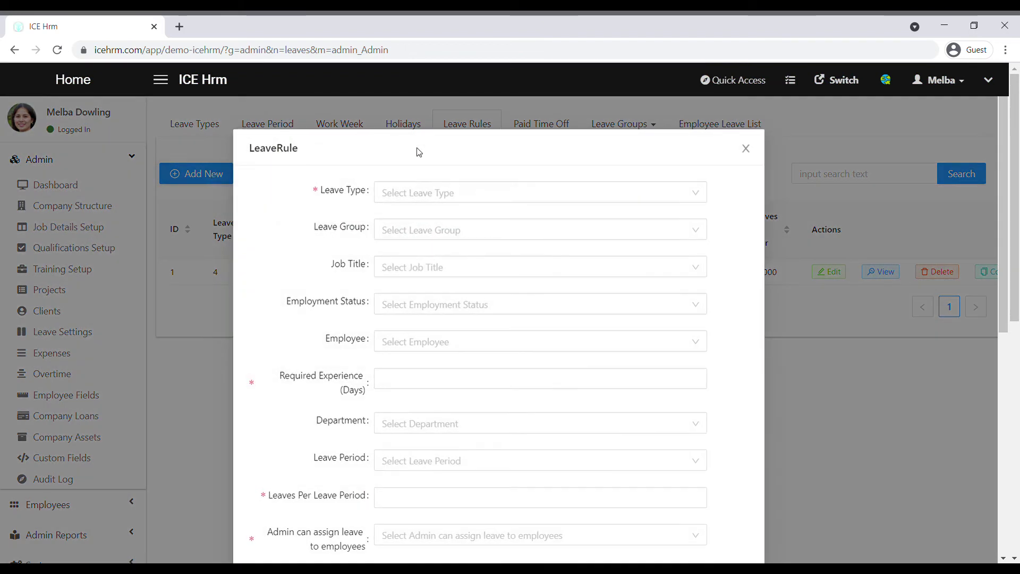
Apply the rule to Annual leave and the Software Development Team department.
left_click(424, 200)
left_click(418, 229)
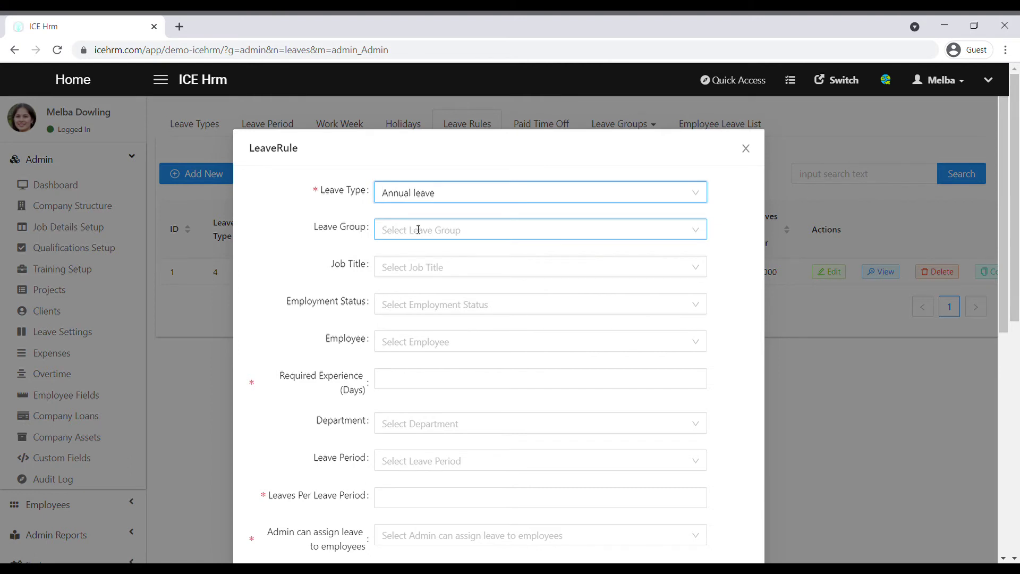
left_click(395, 426)
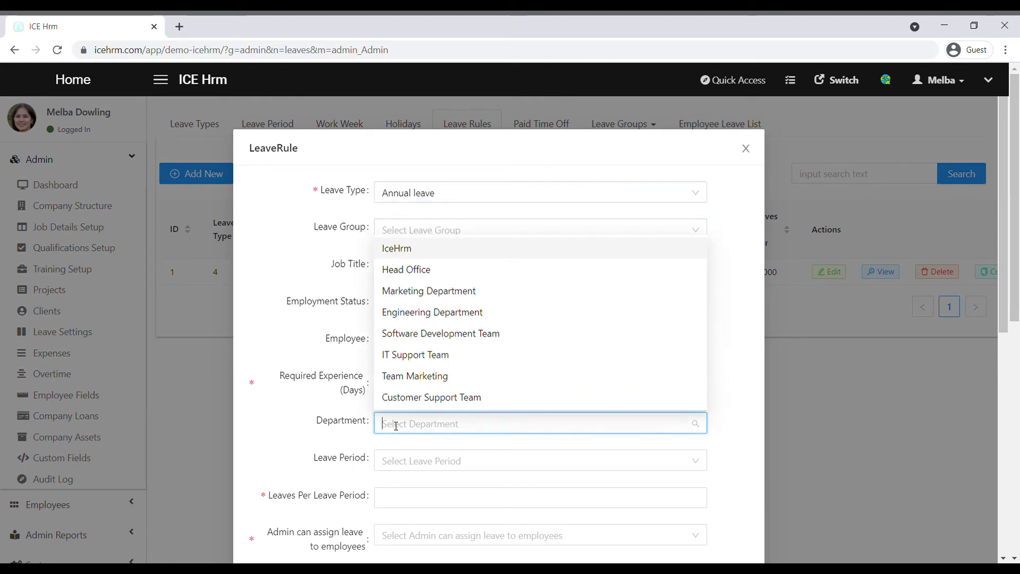
left_click(425, 332)
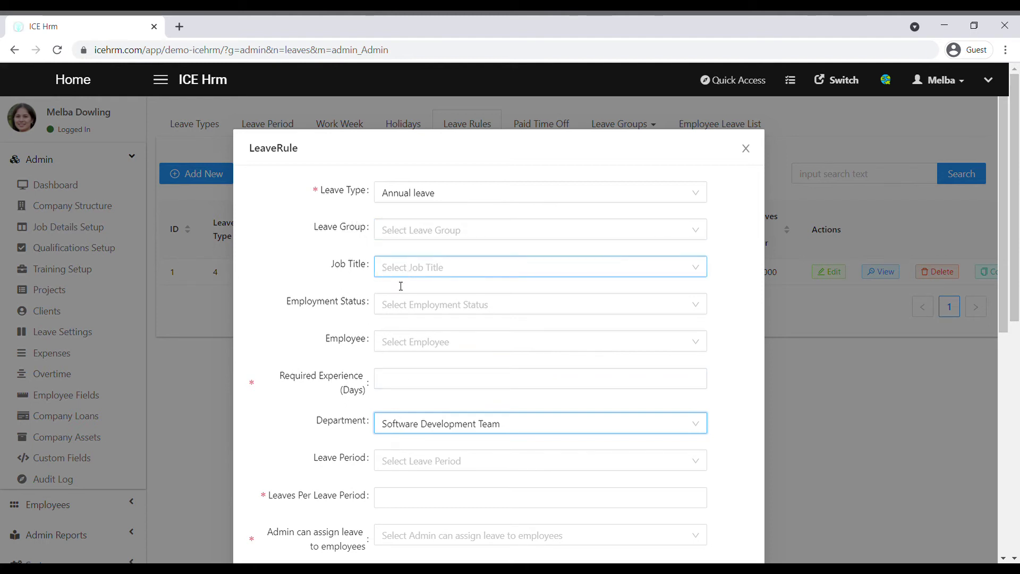
left_click(390, 304)
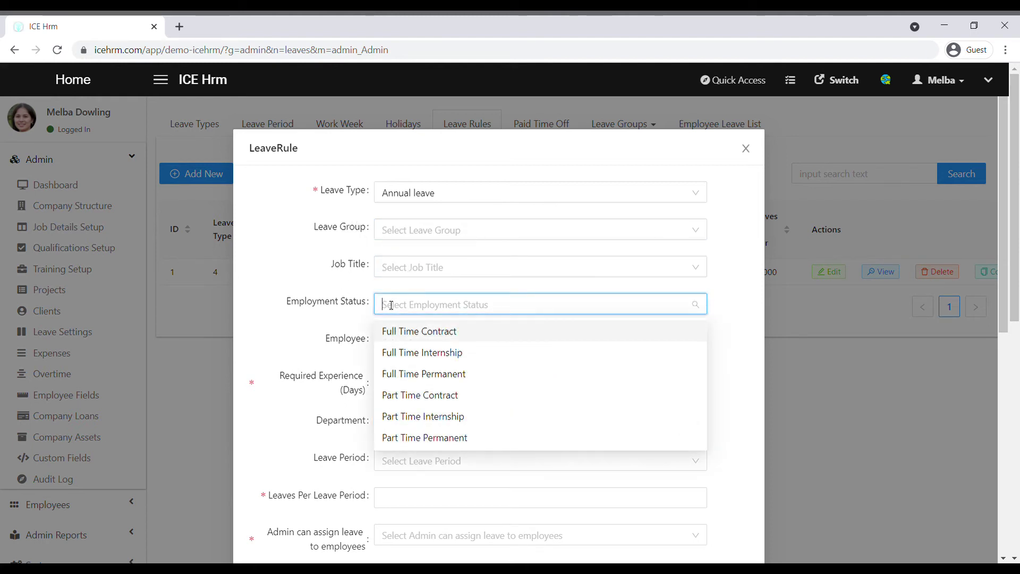
left_click(344, 342)
left_click(421, 345)
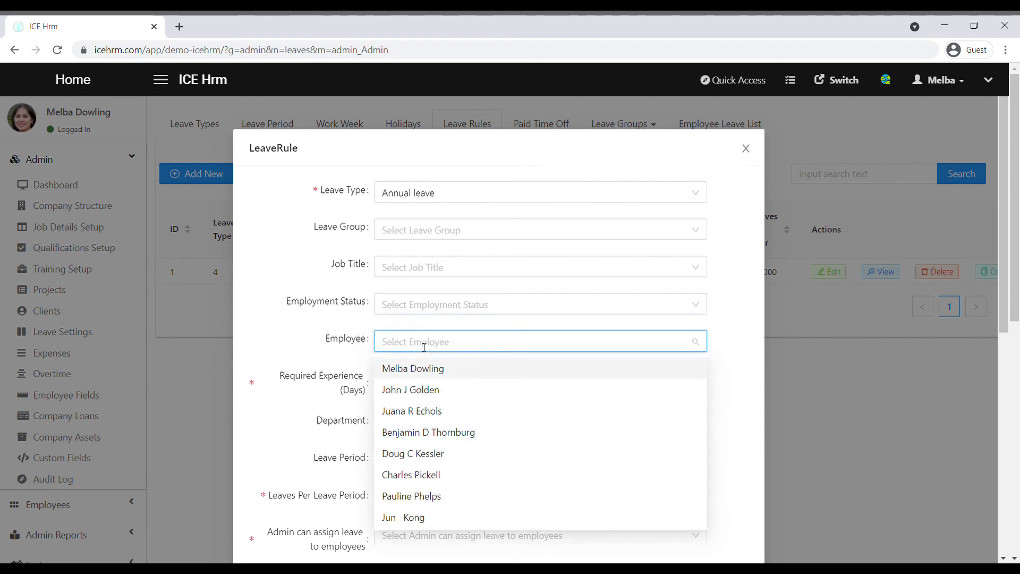
left_click(327, 344)
Set experience 0, period 2021, 20 leaves, Proportionate No, and save.
left_click(417, 388)
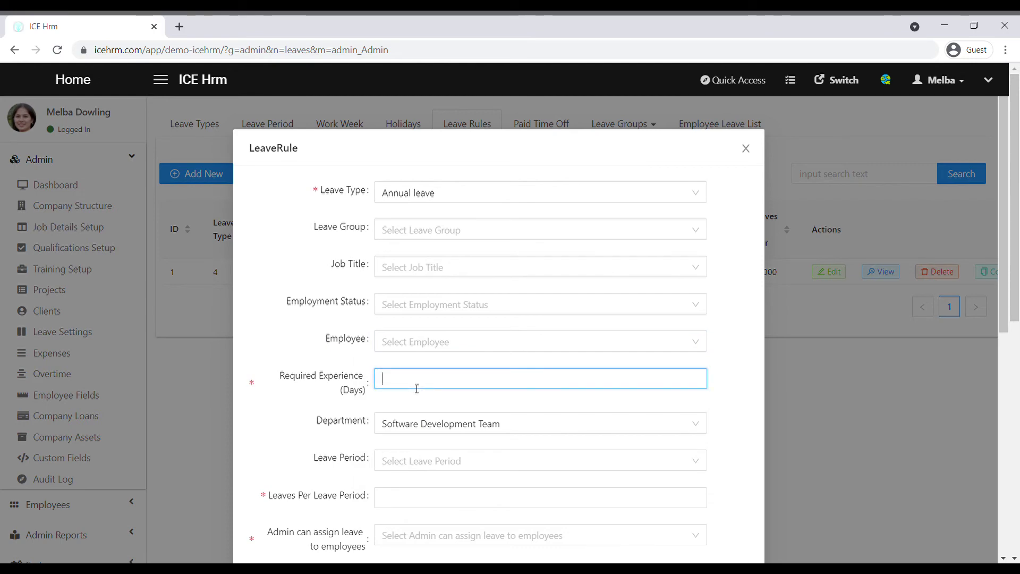
type("0")
left_click(429, 460)
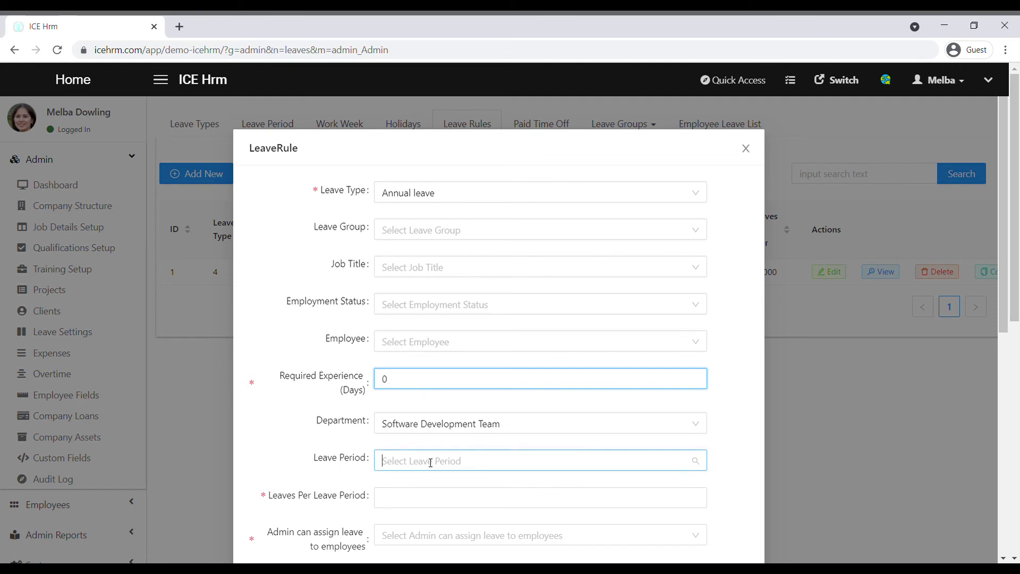
left_click(445, 434)
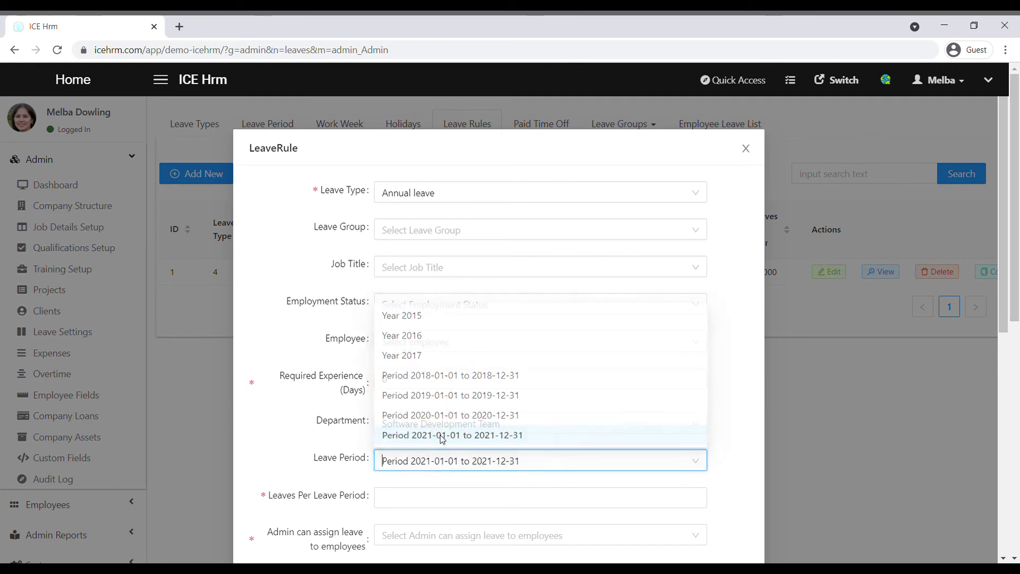
left_click(410, 502)
type("20")
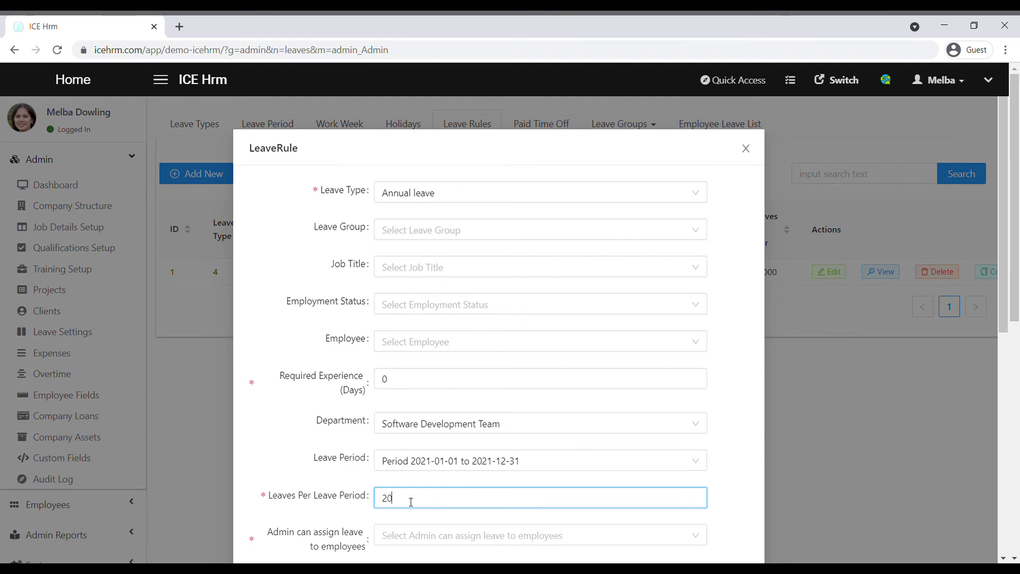
left_click_drag(1010, 321, 1008, 487)
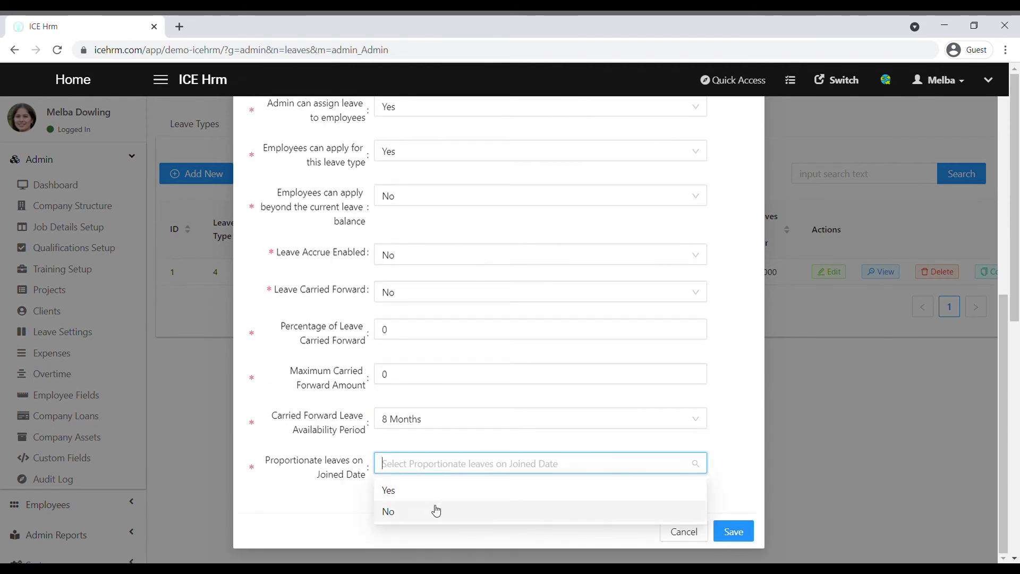
left_click(436, 511)
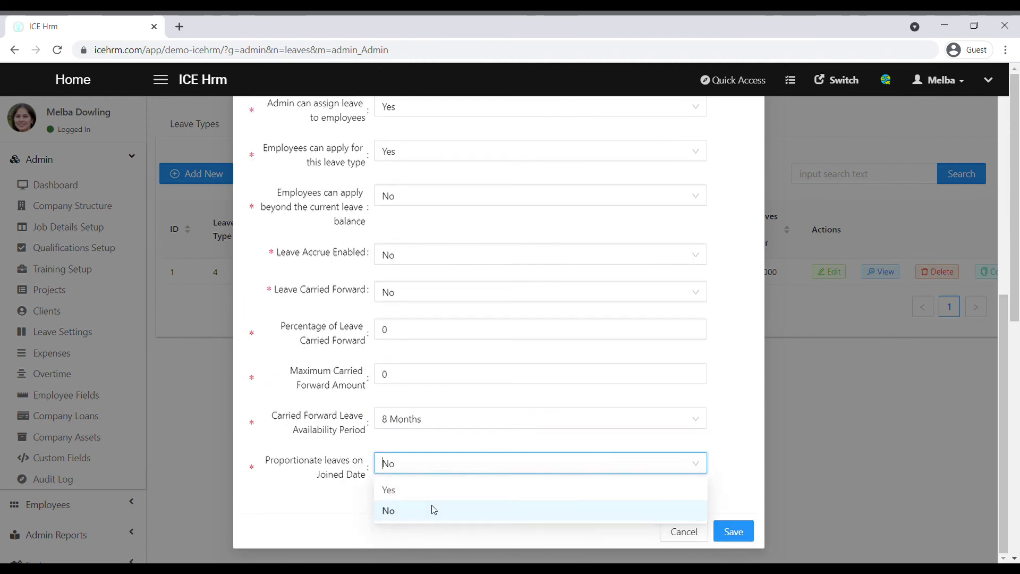
left_click(733, 533)
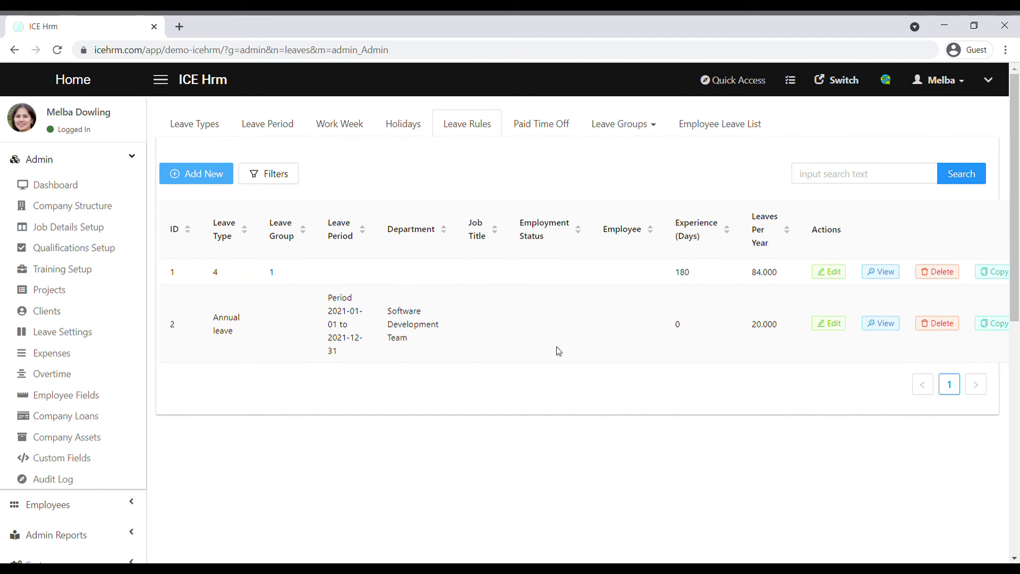
Sign out of the admin account from the top-right user menu.
left_click(943, 80)
left_click(935, 230)
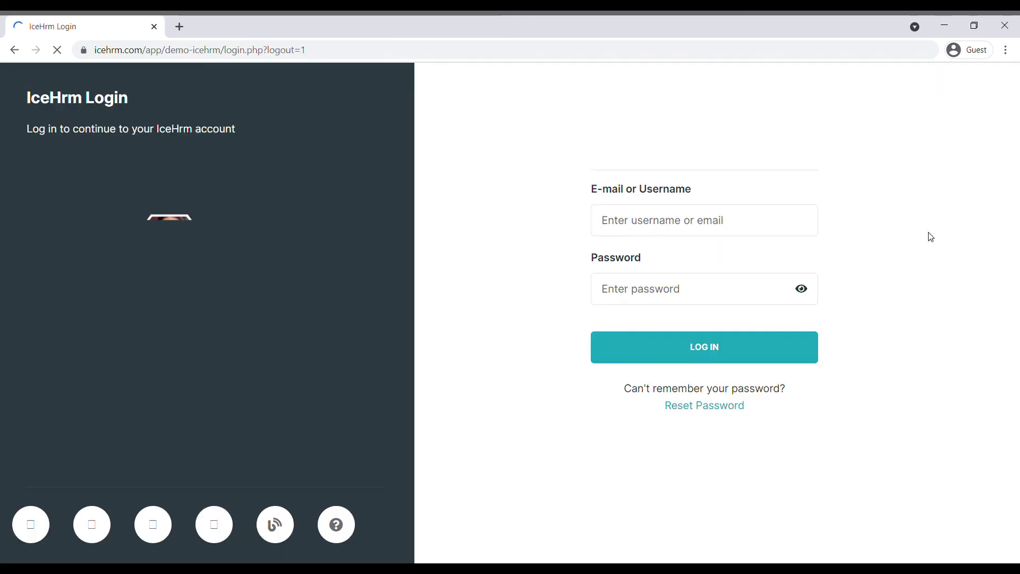
left_click(636, 343)
key("Return")
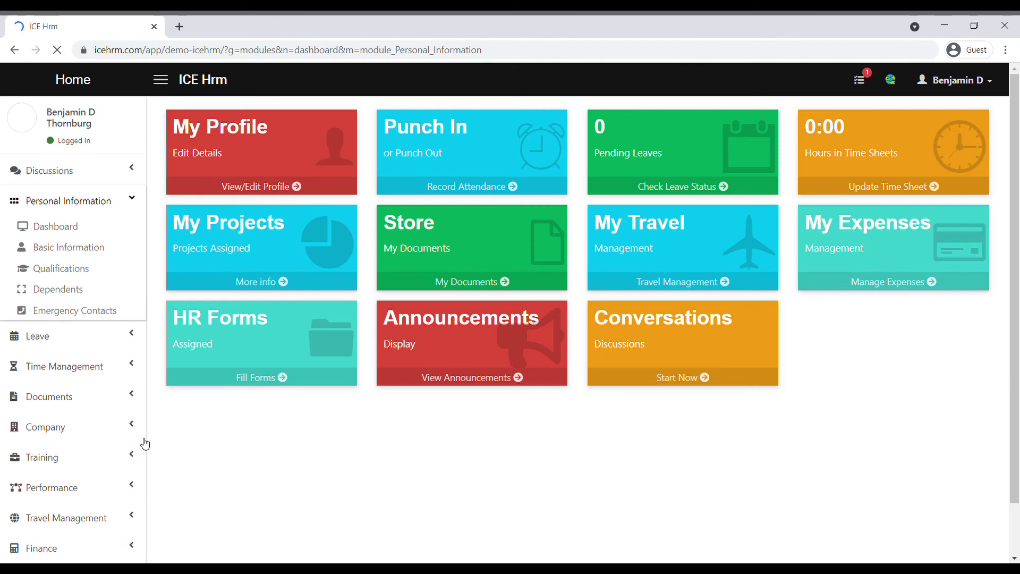
left_click(80, 345)
left_click(76, 362)
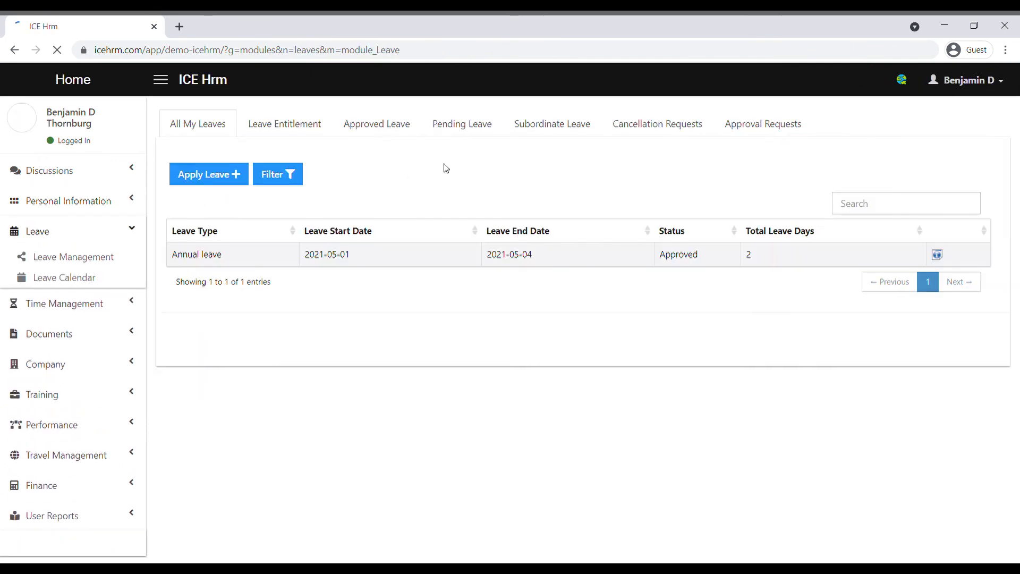
left_click(300, 134)
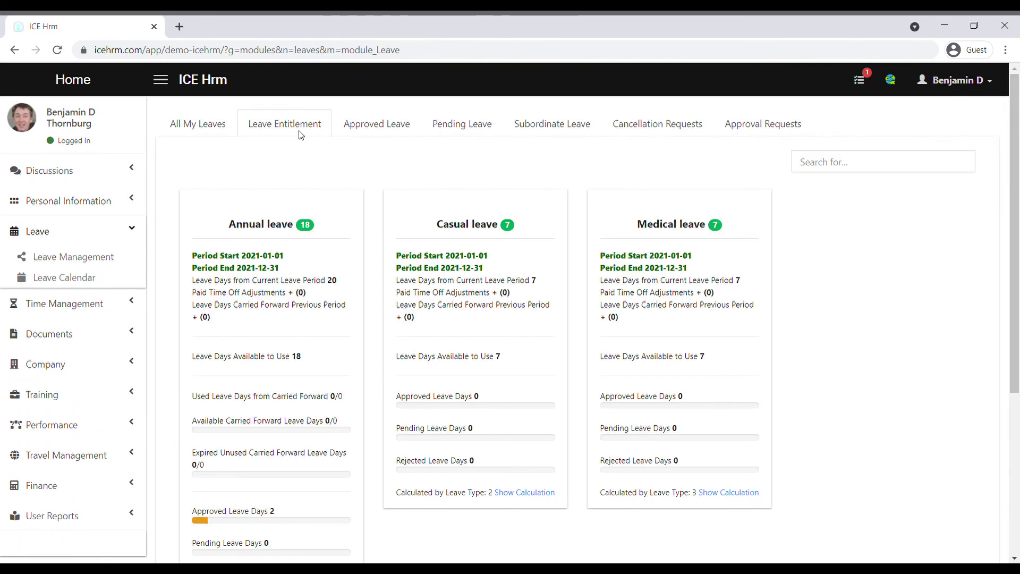